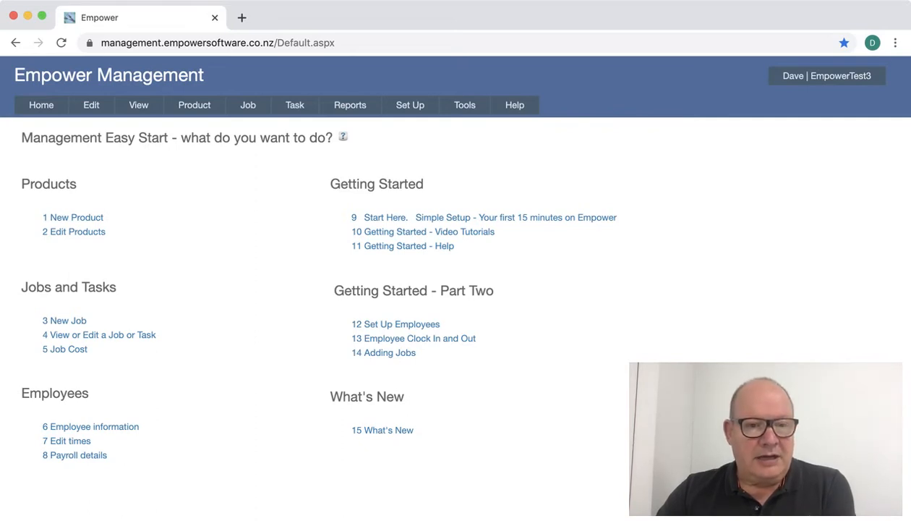
Open Product 1 for editing to review its processes and budget times
{"action": "mouse_move", "coordinate": [194, 105]}
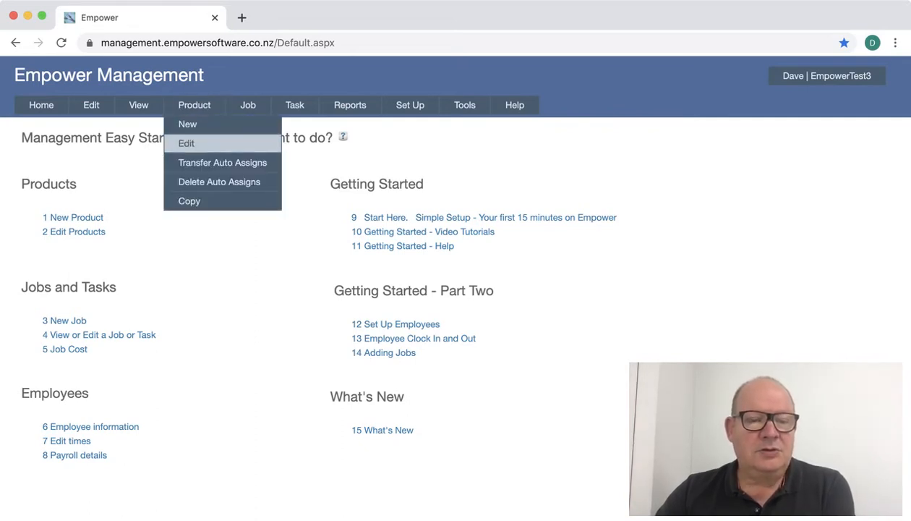
{"action": "left_click", "coordinate": [186, 143]}
{"action": "left_click", "coordinate": [184, 194]}
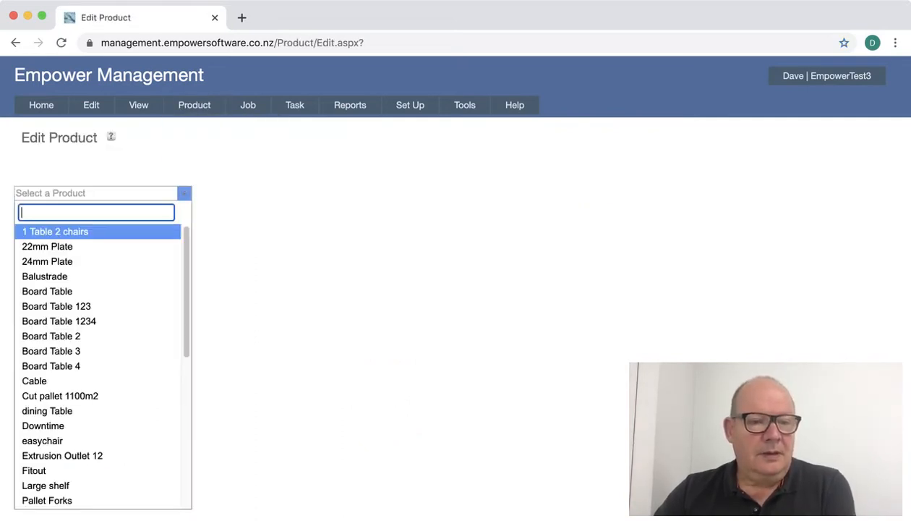
{"action": "type", "text": "Pro"}
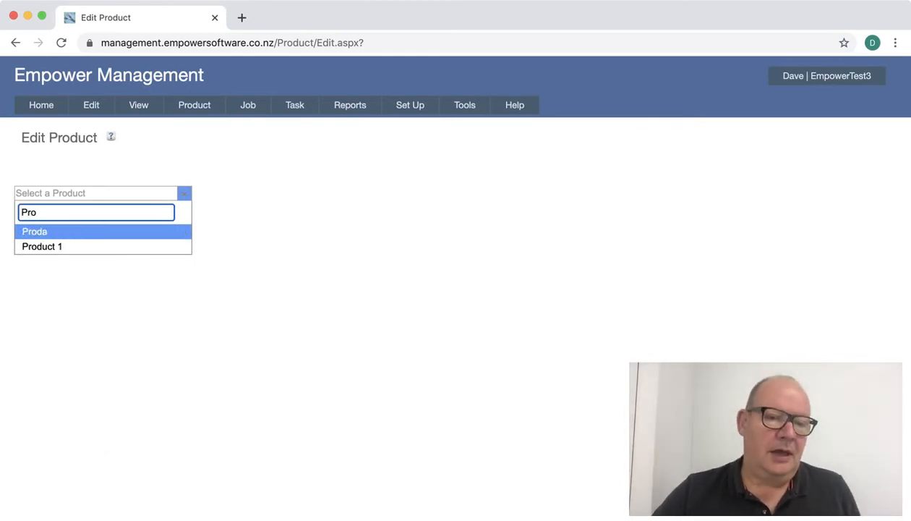
{"action": "key", "text": "Down"}
{"action": "key", "text": "Return"}
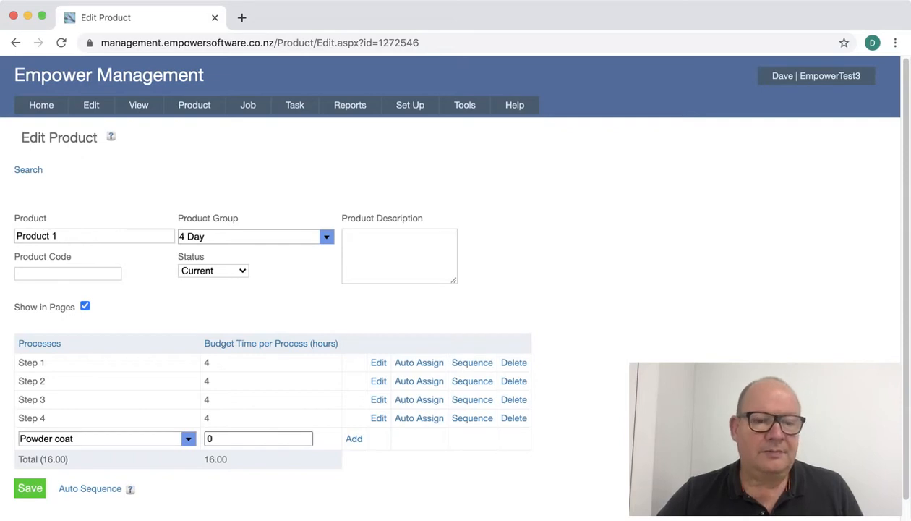
Open Job One for editing, set its Job Required By date to 14/07/2020 and save the job
{"action": "mouse_move", "coordinate": [248, 105]}
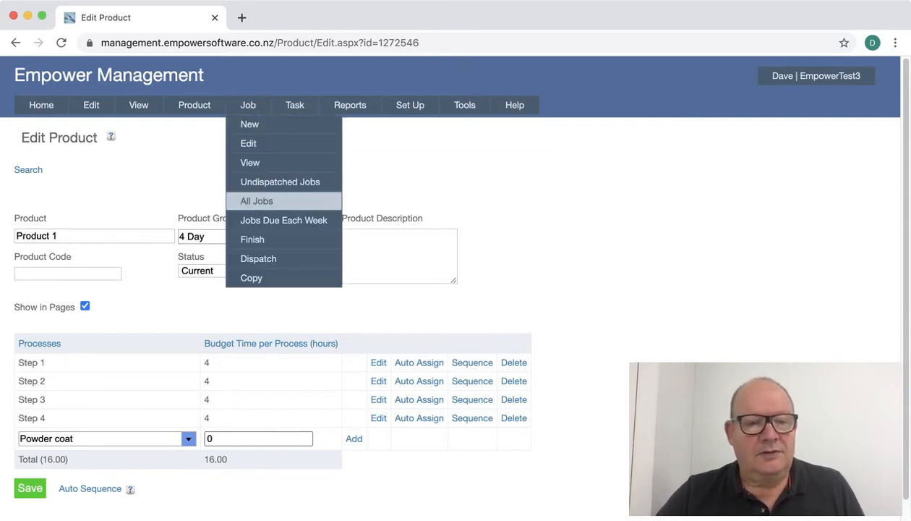
{"action": "left_click", "coordinate": [250, 143]}
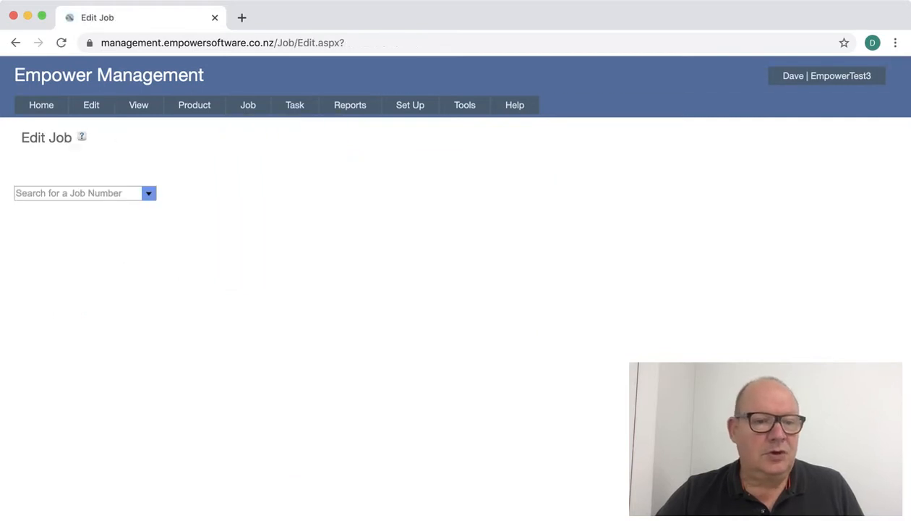
{"action": "left_click", "coordinate": [149, 193]}
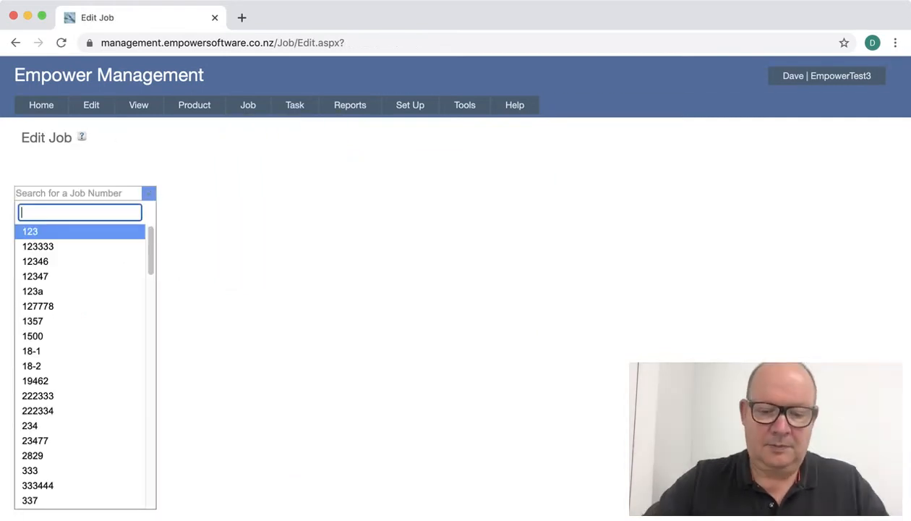
{"action": "type", "text": "JOb"}
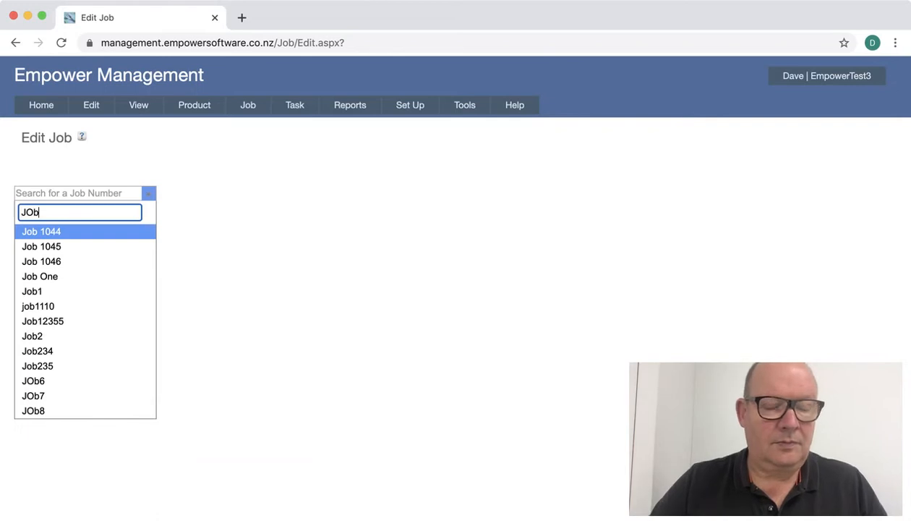
{"action": "key", "text": "Down"}
{"action": "key", "text": "Down"}
{"action": "key", "text": "Down"}
{"action": "key", "text": "Return"}
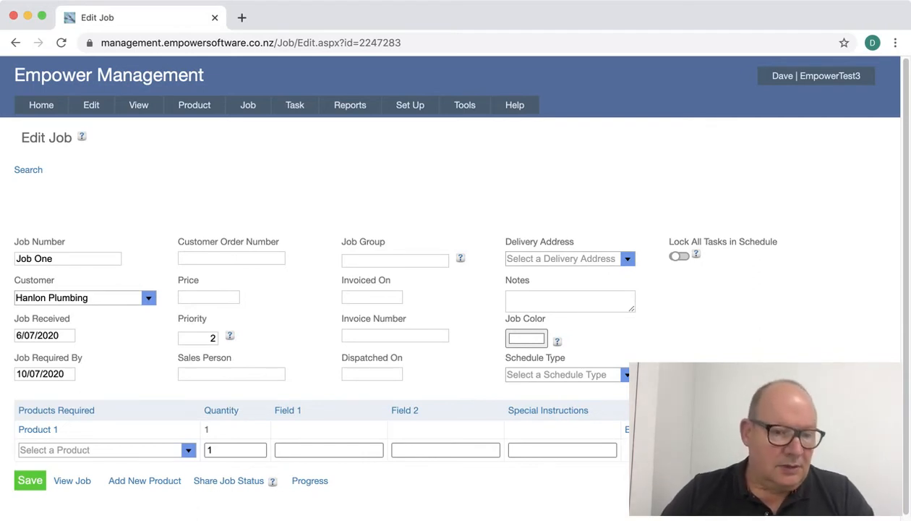
{"action": "left_click", "coordinate": [27, 374]}
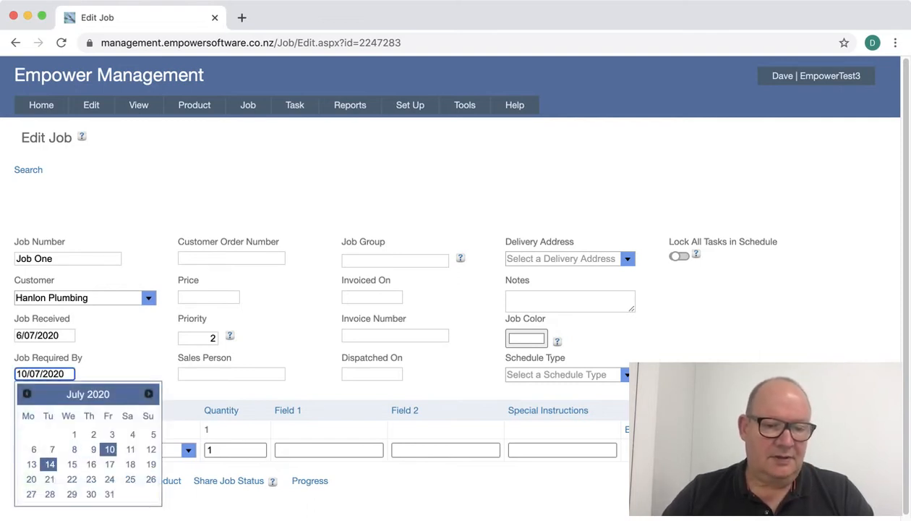
{"action": "left_click", "coordinate": [50, 464]}
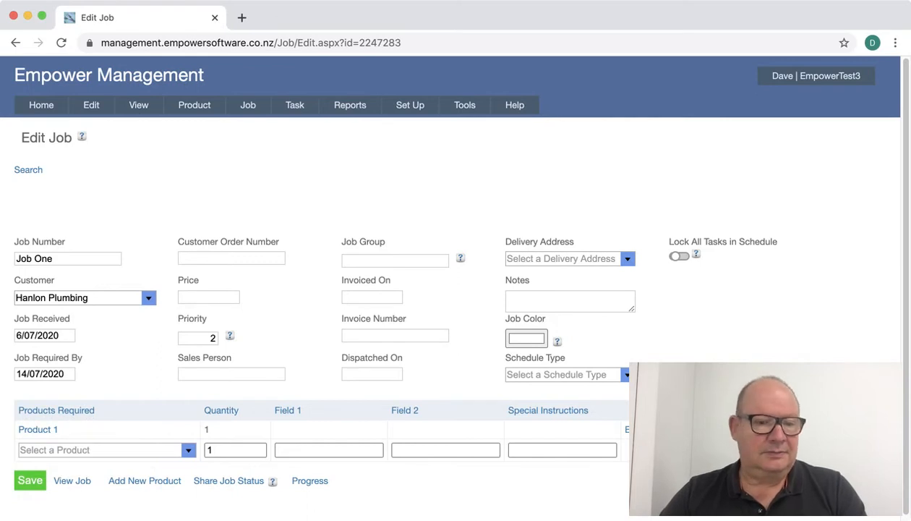
{"action": "left_click", "coordinate": [30, 481]}
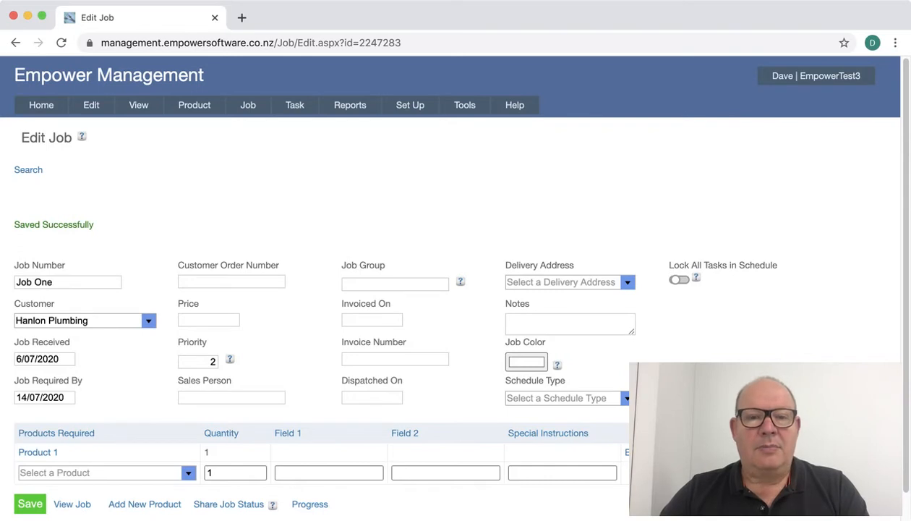
Open Product 1 for editing and look through the product groups available for it
{"action": "mouse_move", "coordinate": [410, 105]}
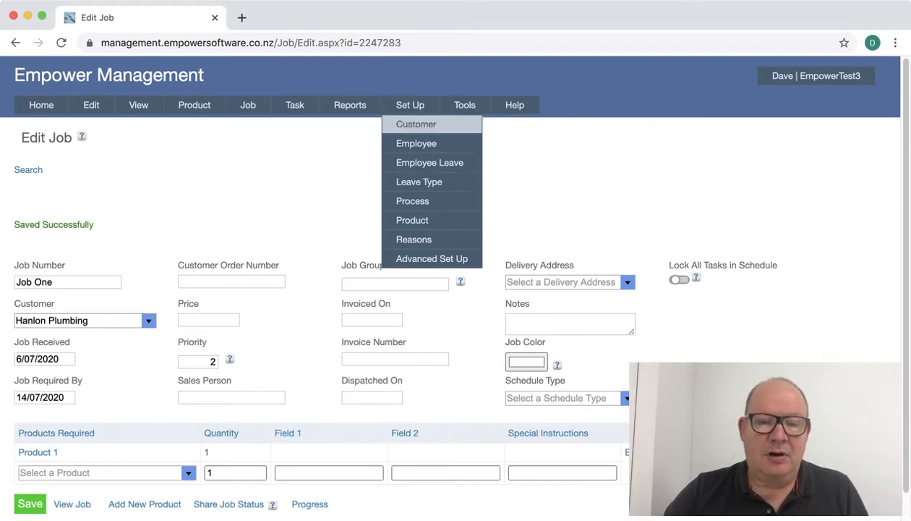
{"action": "mouse_move", "coordinate": [195, 105]}
{"action": "left_click", "coordinate": [188, 142]}
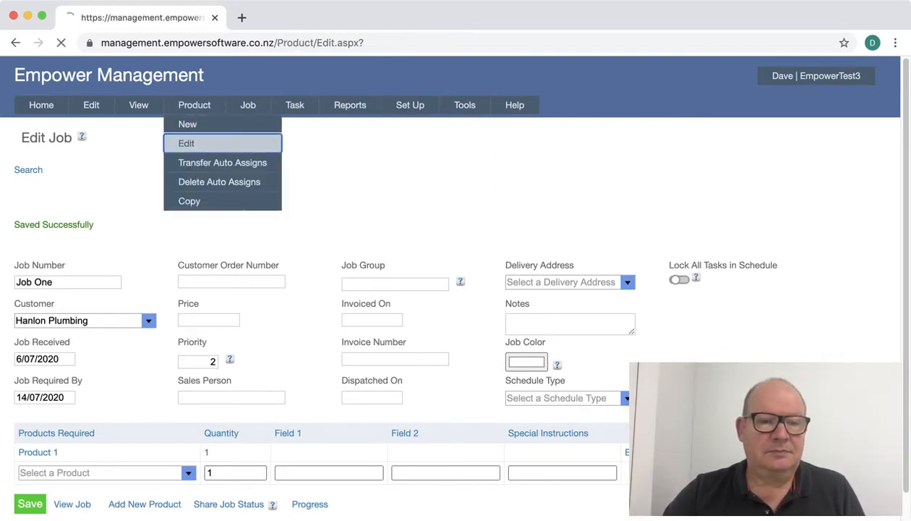
{"action": "left_click", "coordinate": [184, 194]}
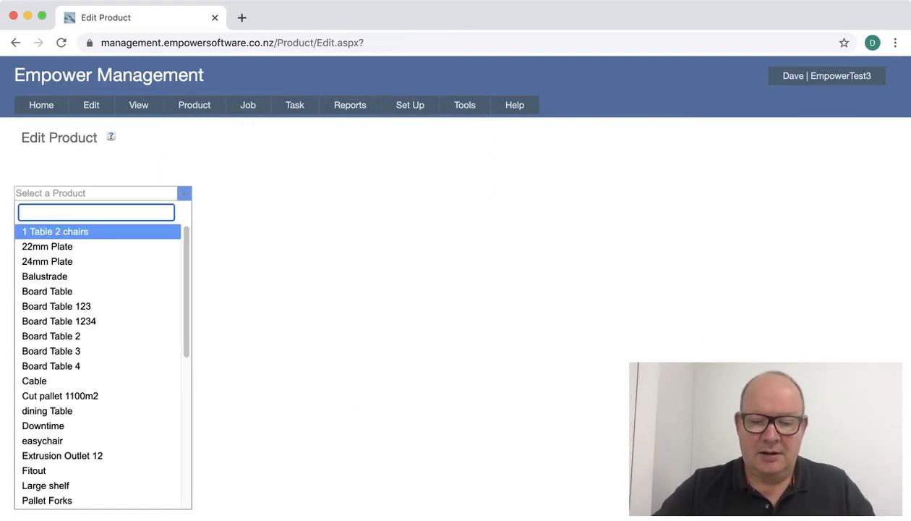
{"action": "type", "text": "Product"}
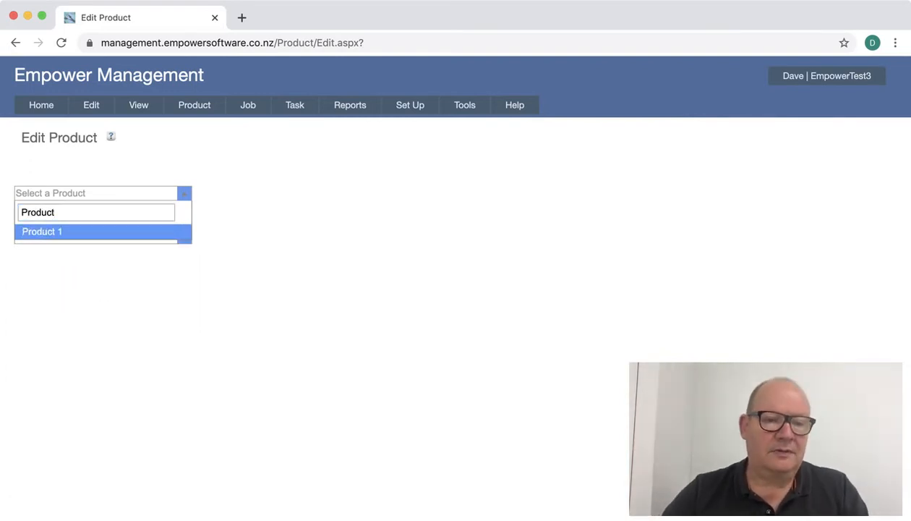
{"action": "key", "text": "Return"}
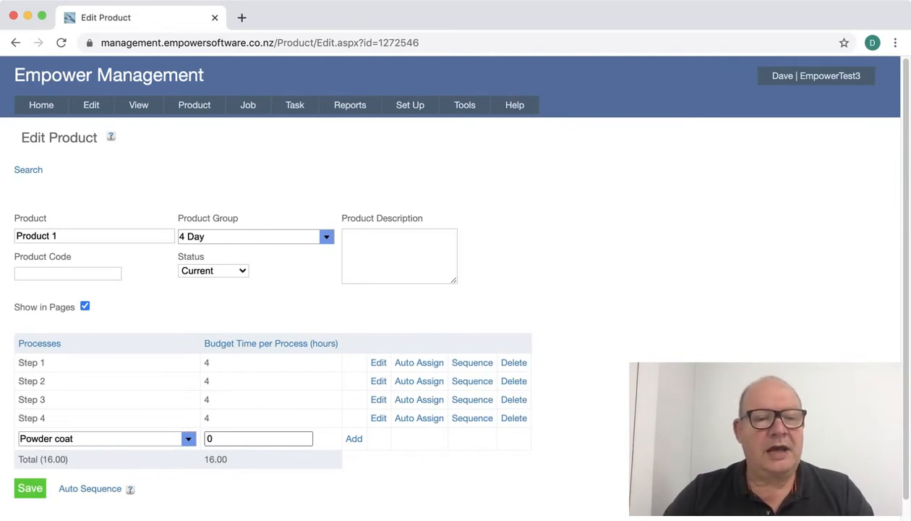
{"action": "left_click", "coordinate": [327, 237]}
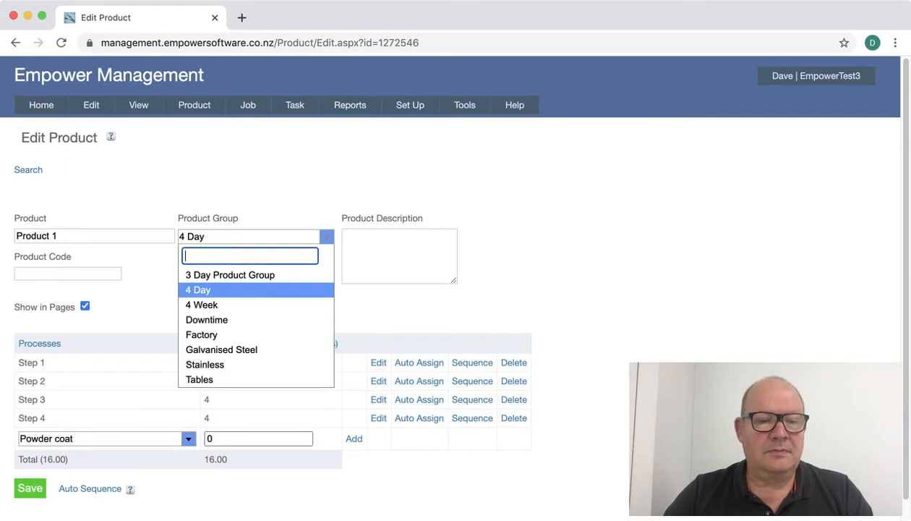
{"action": "key", "text": "Escape"}
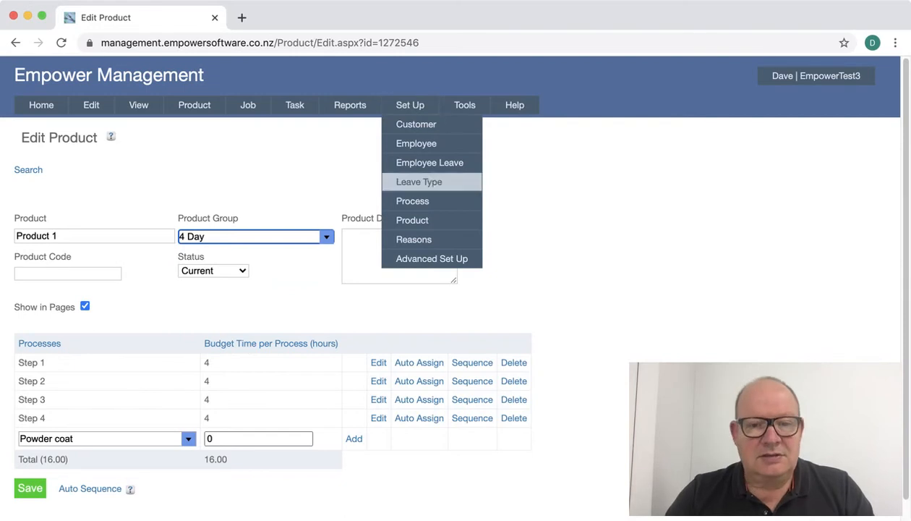
Add a new product group named "8 Day" in the advanced setup
{"action": "mouse_move", "coordinate": [432, 258]}
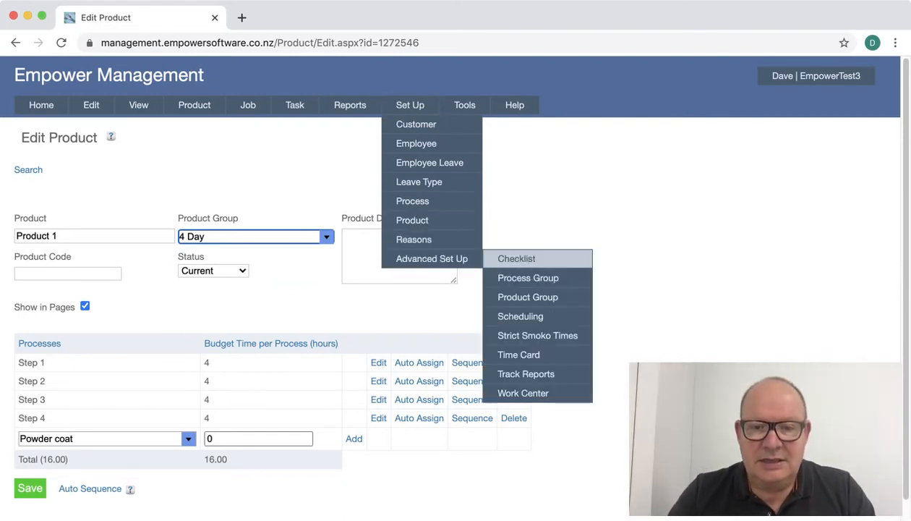
{"action": "left_click", "coordinate": [528, 296]}
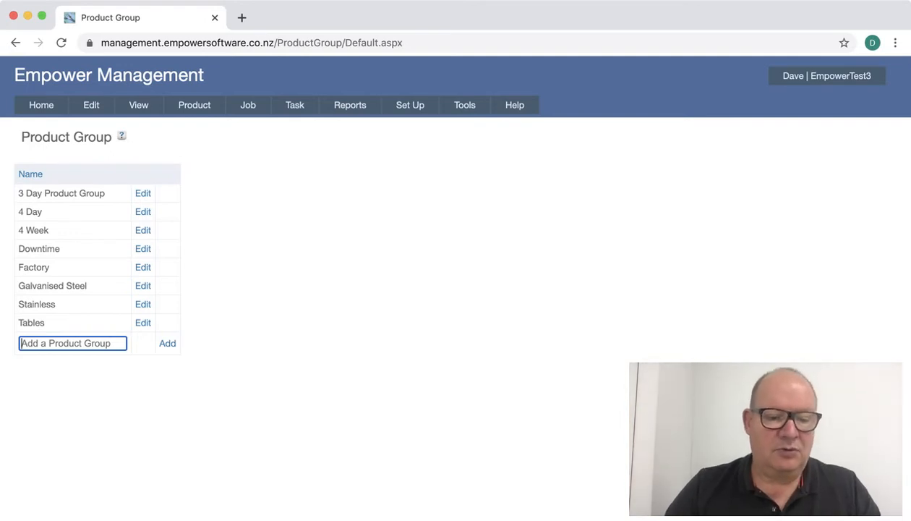
{"action": "type", "text": "* Day"}
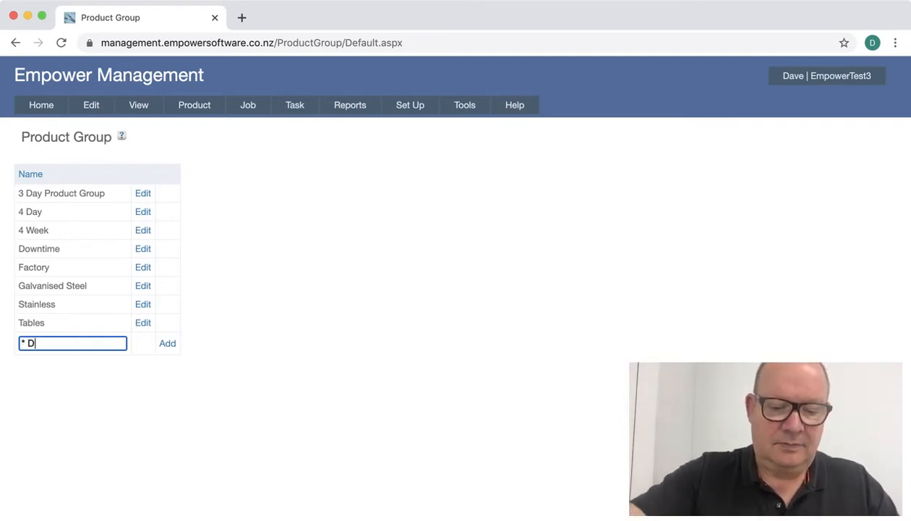
{"action": "key", "text": "BackSpace"}
{"action": "key", "text": "BackSpace"}
{"action": "key", "text": "BackSpace"}
{"action": "key", "text": "BackSpace"}
{"action": "key", "text": "BackSpace"}
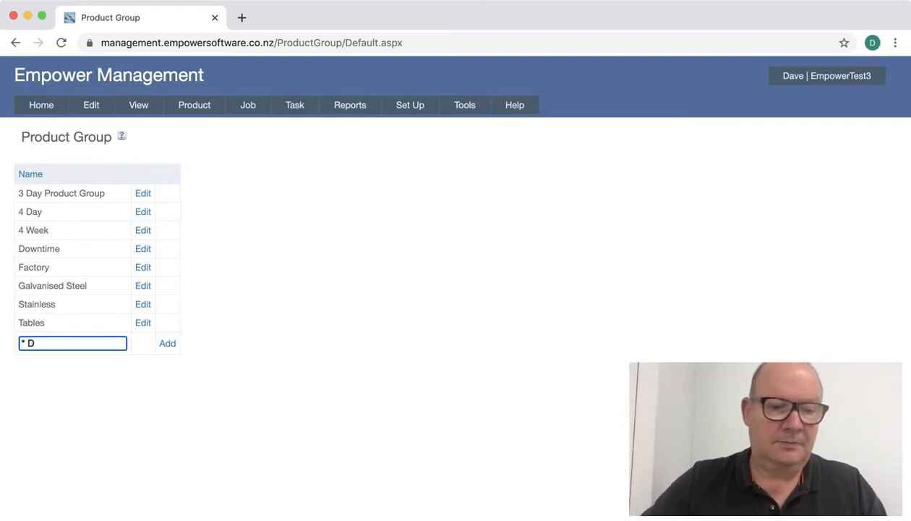
{"action": "type", "text": "8 Day"}
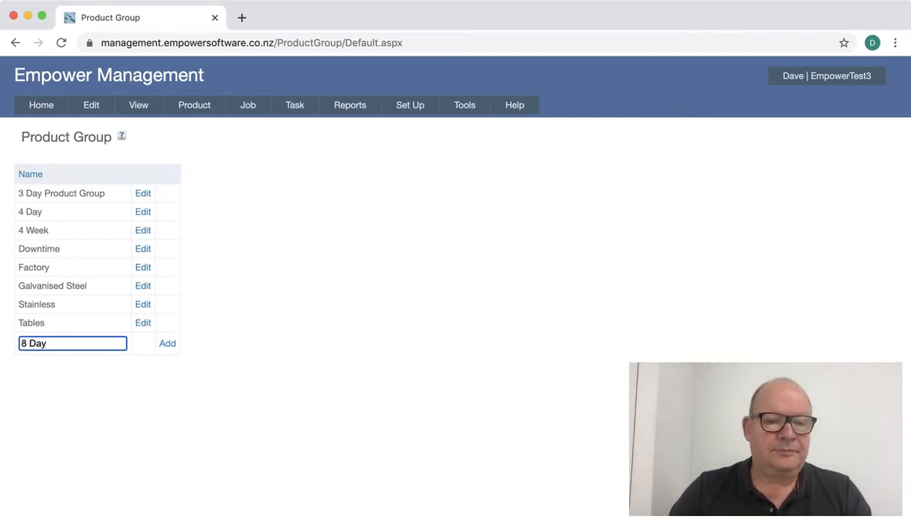
{"action": "key", "text": "Return"}
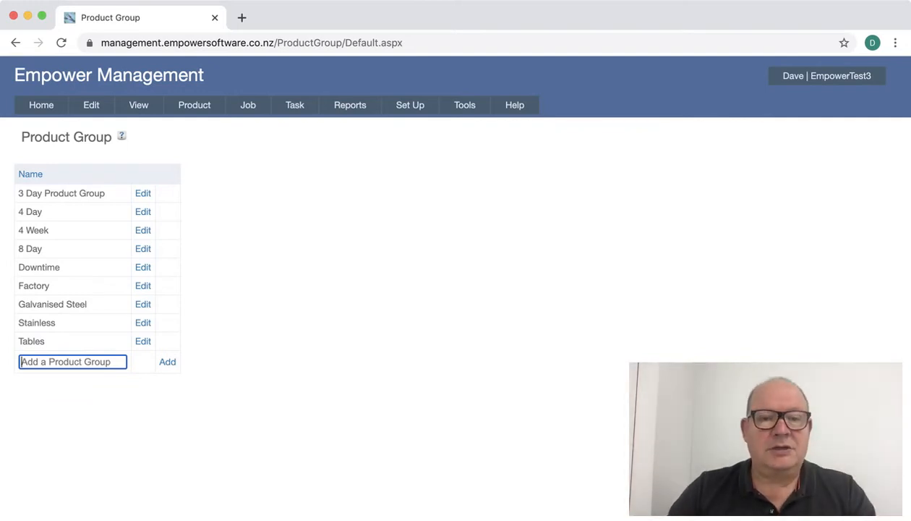
Assign Product 1 to the 8 Day product group and save the product
{"action": "mouse_move", "coordinate": [195, 105]}
{"action": "left_click", "coordinate": [210, 143]}
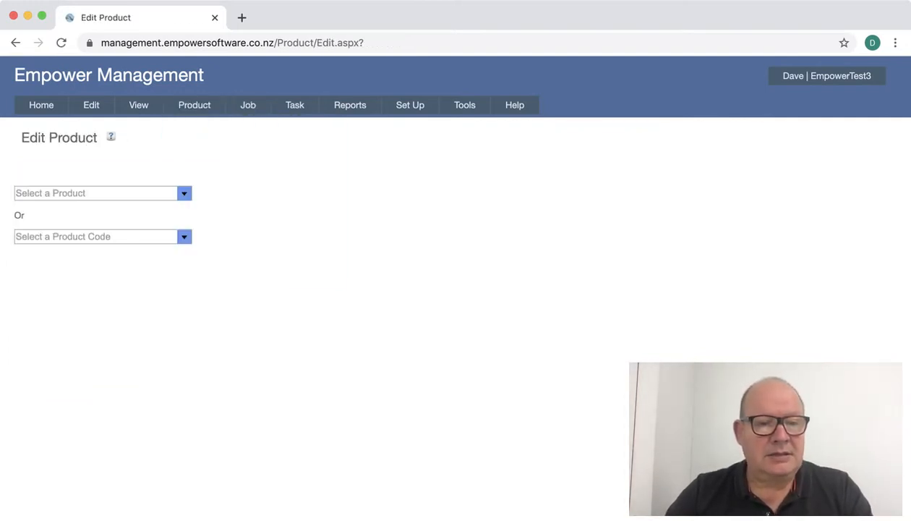
{"action": "left_click", "coordinate": [184, 194]}
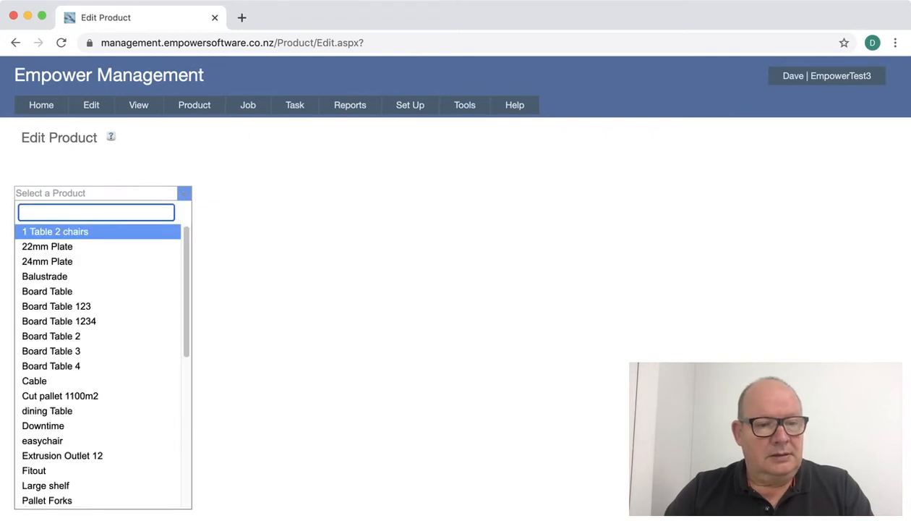
{"action": "type", "text": "Product"}
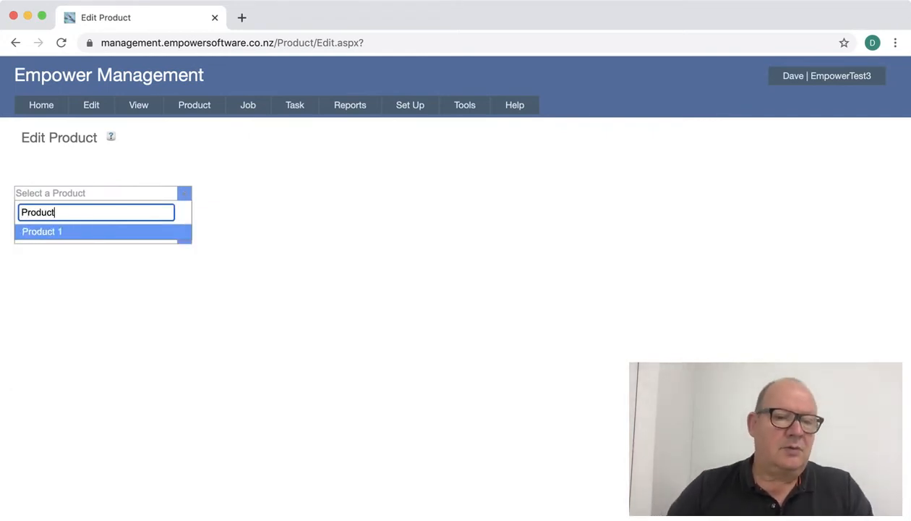
{"action": "key", "text": "Return"}
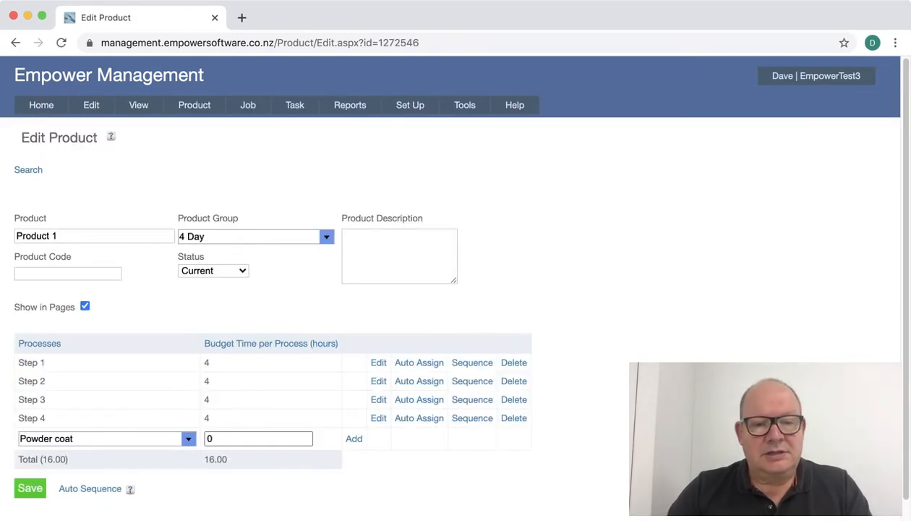
{"action": "left_click", "coordinate": [326, 237]}
{"action": "left_click", "coordinate": [198, 319]}
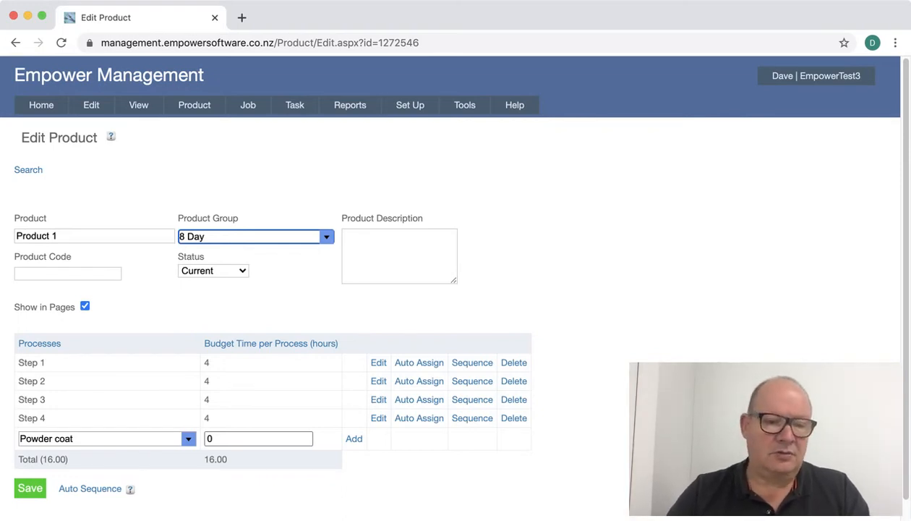
{"action": "left_click", "coordinate": [30, 488]}
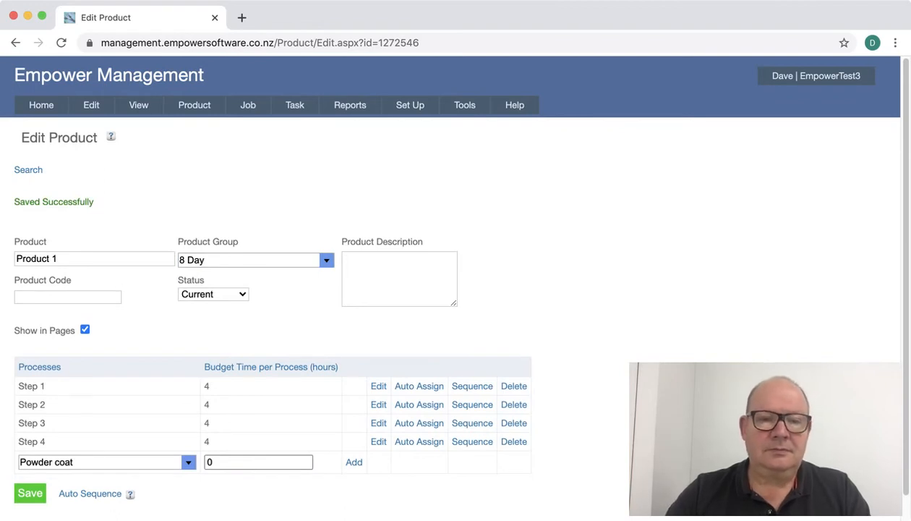
Open the scheduling setup's list of schedules and start a new backward schedule
{"action": "mouse_move", "coordinate": [410, 106]}
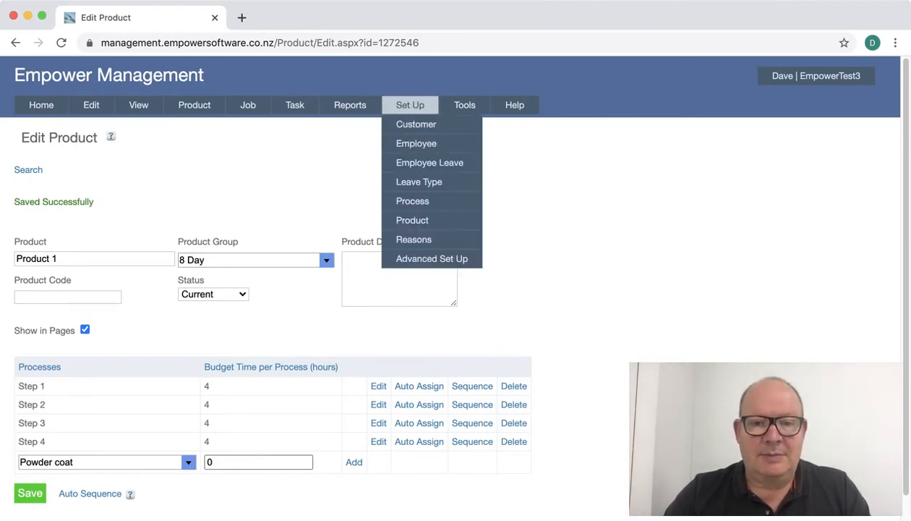
{"action": "mouse_move", "coordinate": [431, 258]}
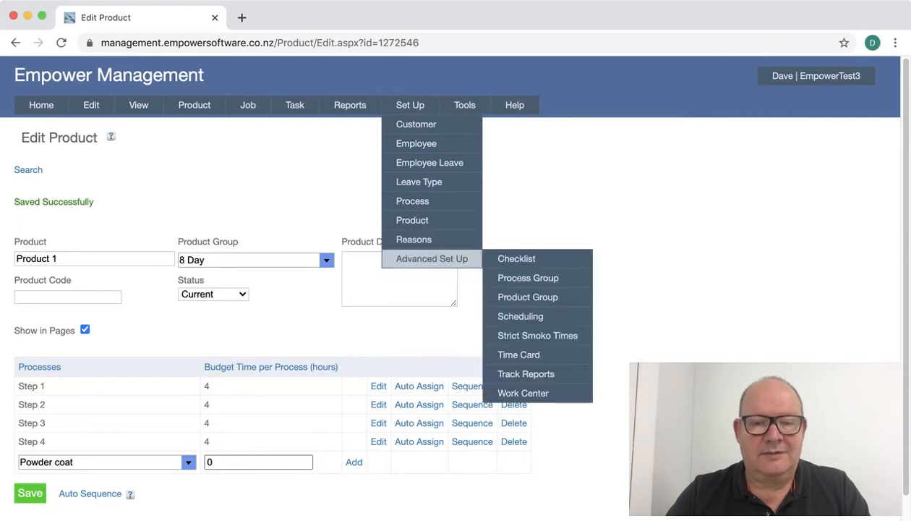
{"action": "mouse_move", "coordinate": [520, 317]}
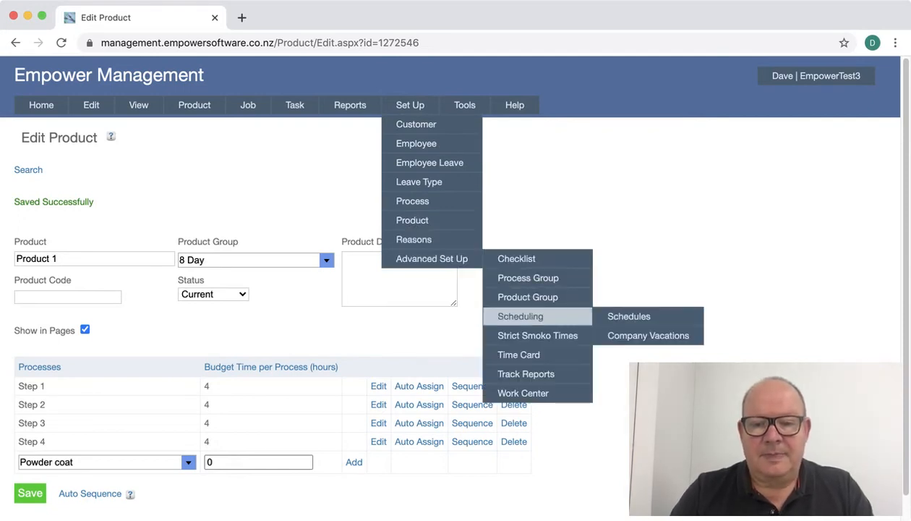
{"action": "left_click", "coordinate": [629, 316]}
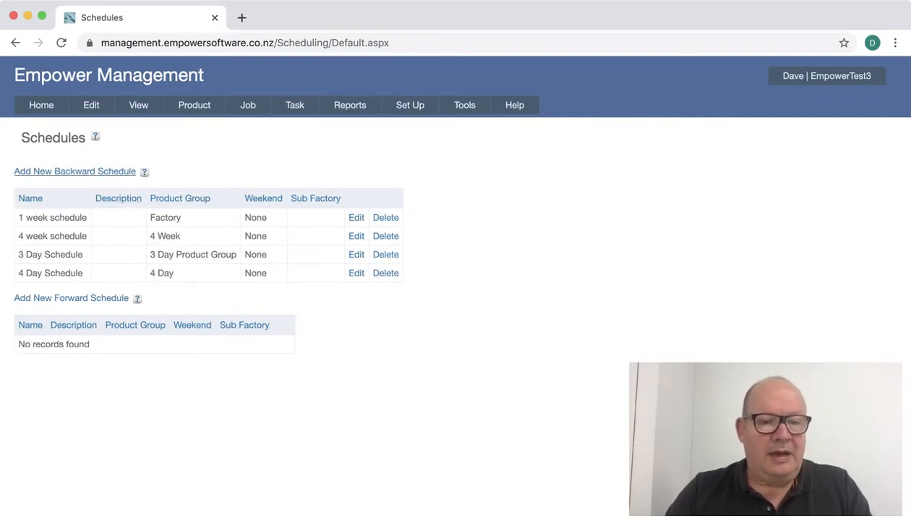
{"action": "left_click", "coordinate": [74, 171]}
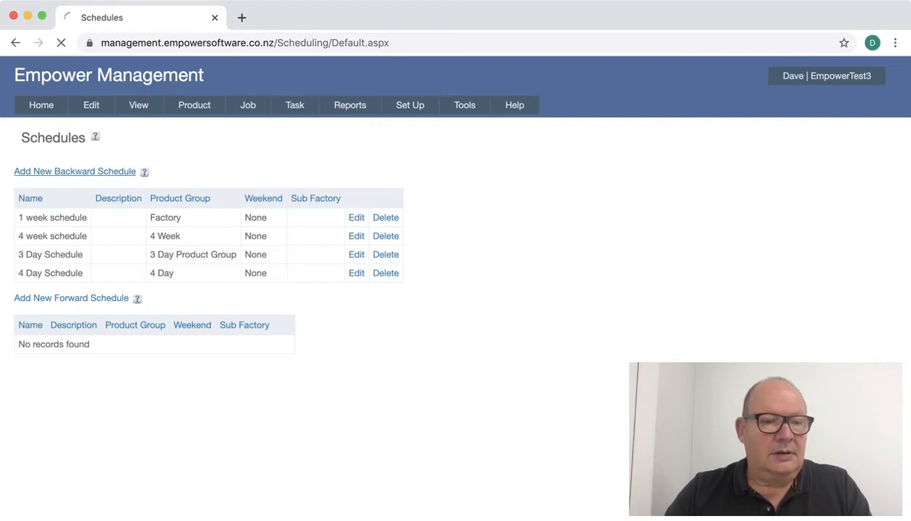
Name the backward schedule "8 Day Schedule" and assign it to the 8 Day product group
{"action": "left_click", "coordinate": [77, 205]}
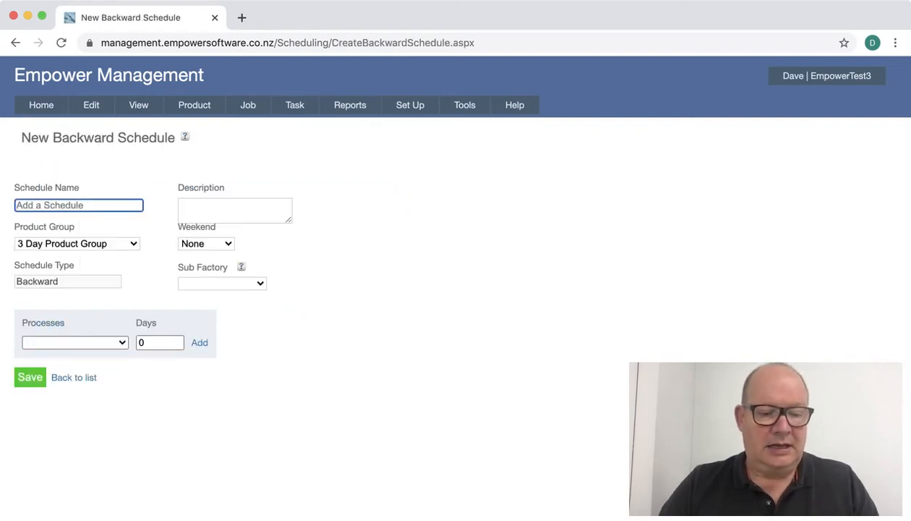
{"action": "type", "text": "*"}
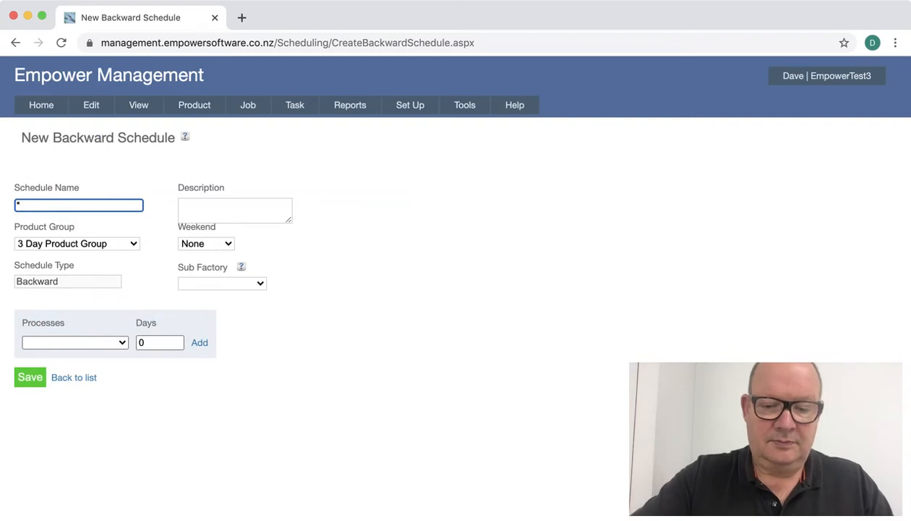
{"action": "key", "text": "BackSpace"}
{"action": "type", "text": "8"}
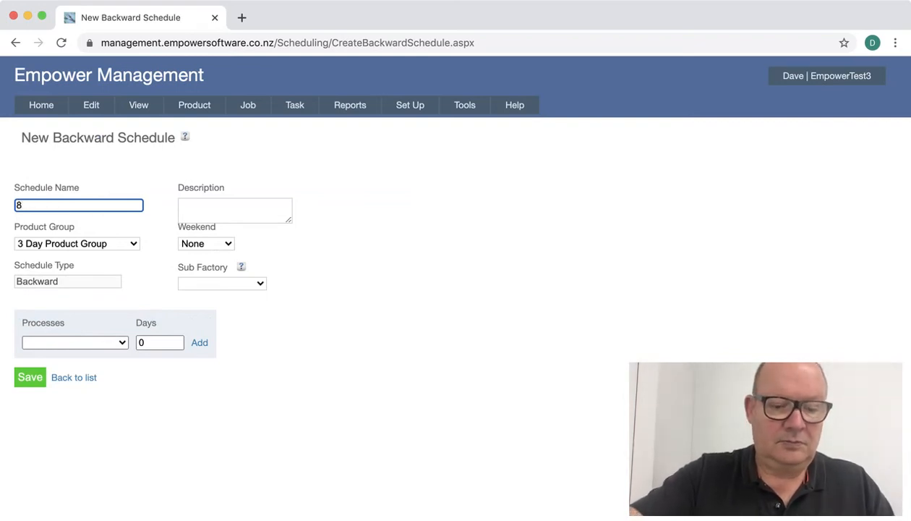
{"action": "type", "text": " Day"}
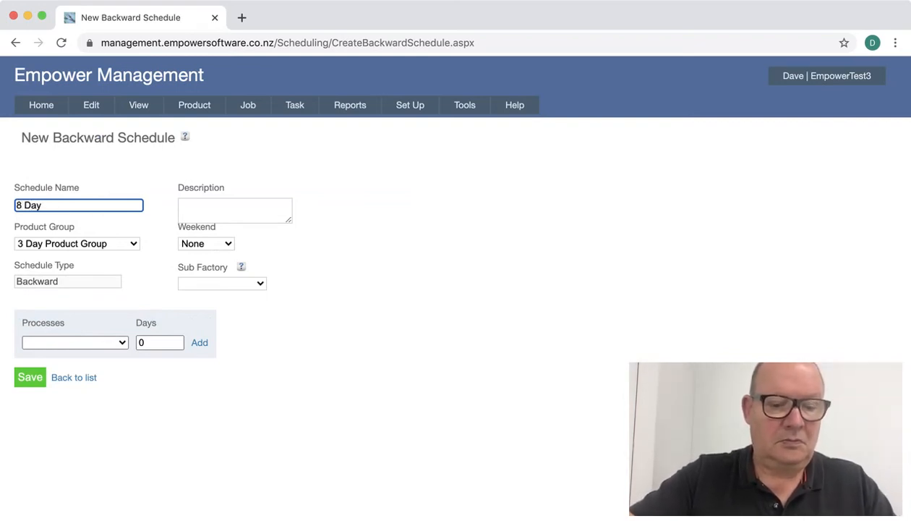
{"action": "type", "text": " Schedule"}
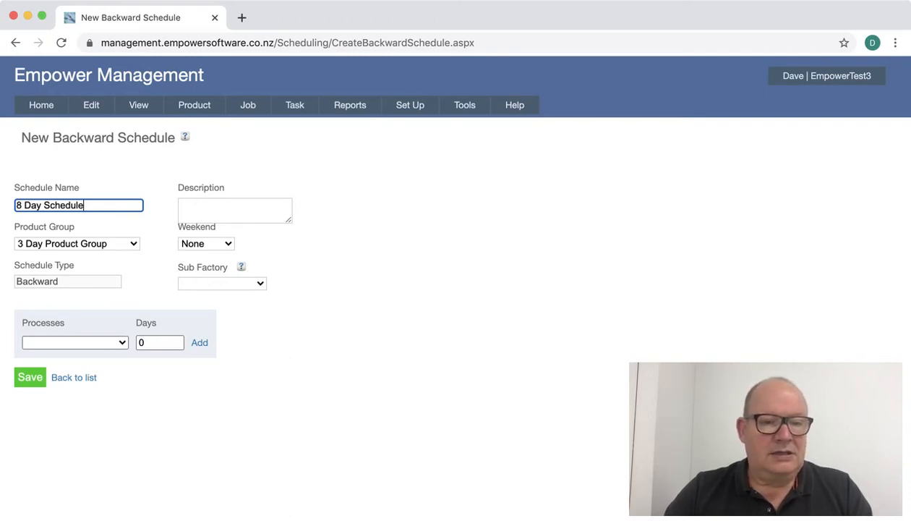
{"action": "left_click", "coordinate": [77, 244]}
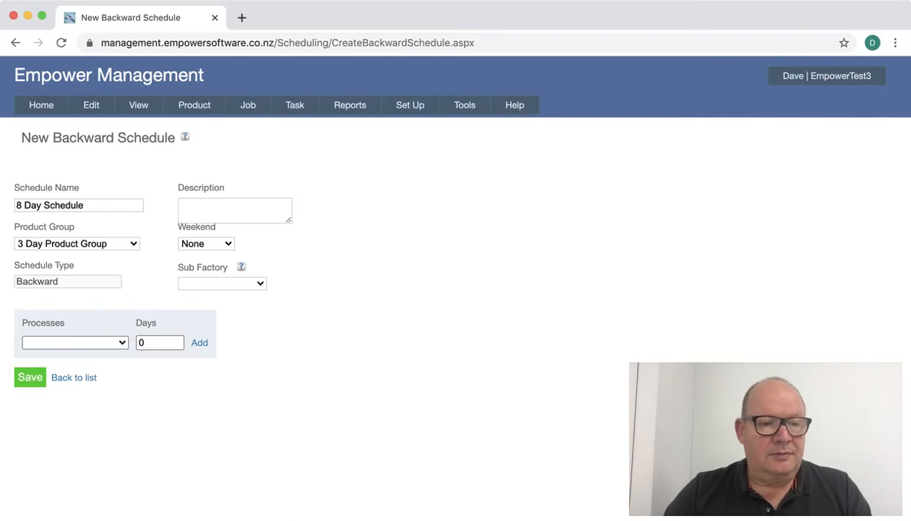
{"action": "left_click", "coordinate": [58, 256]}
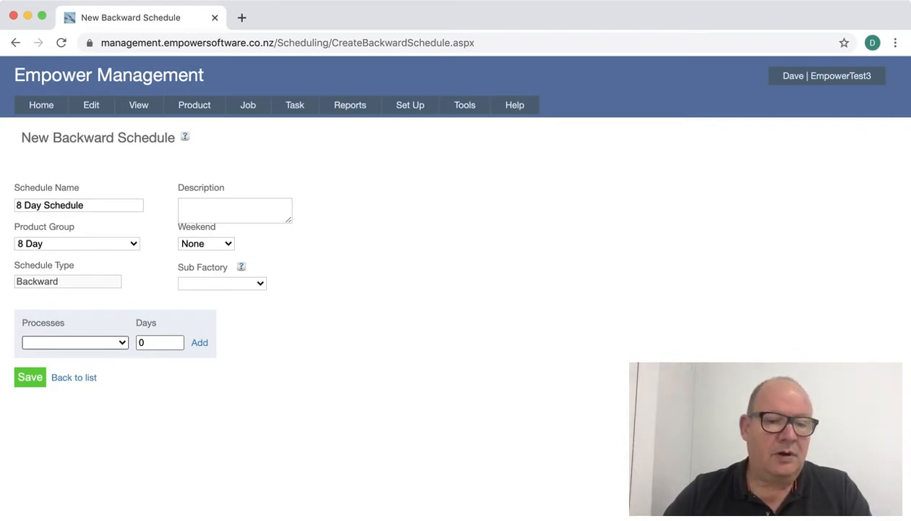
Add the processes Step 4 at 2 days and Step 3 at 4 days before the job required by date
{"action": "key", "text": "Return"}
{"action": "key", "text": "Tab"}
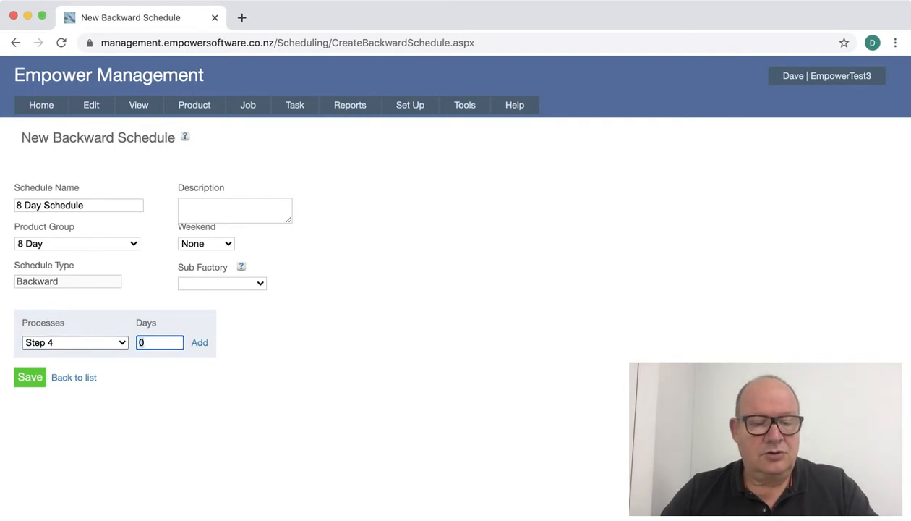
{"action": "type", "text": "2"}
{"action": "left_click", "coordinate": [199, 343]}
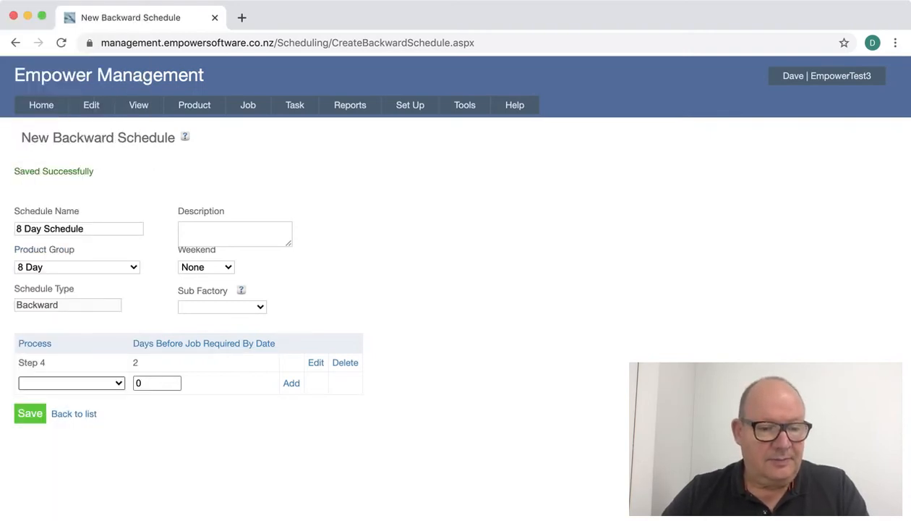
{"action": "left_click", "coordinate": [71, 384]}
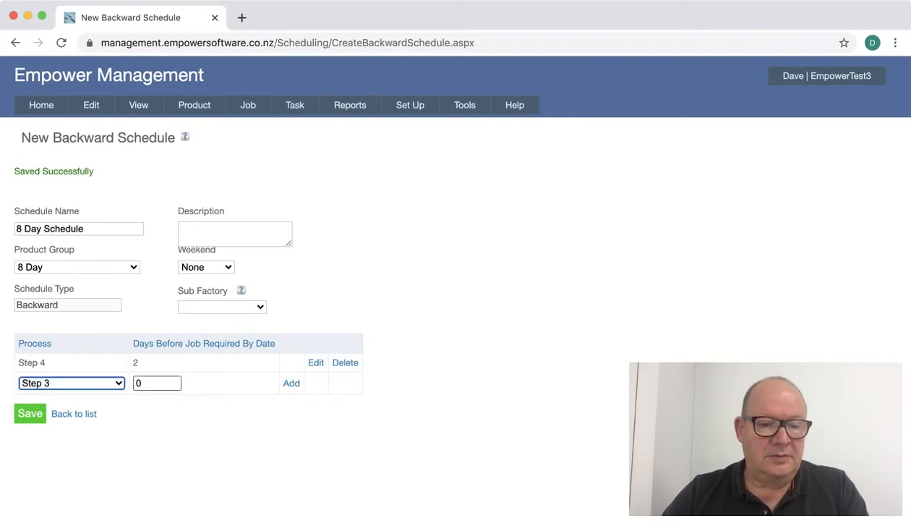
{"action": "key", "text": "Tab"}
{"action": "type", "text": "4"}
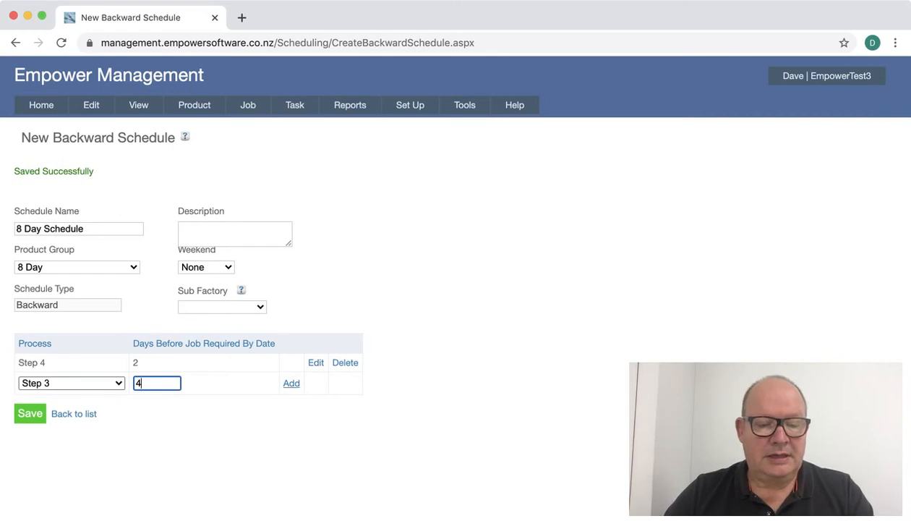
{"action": "left_click", "coordinate": [291, 383]}
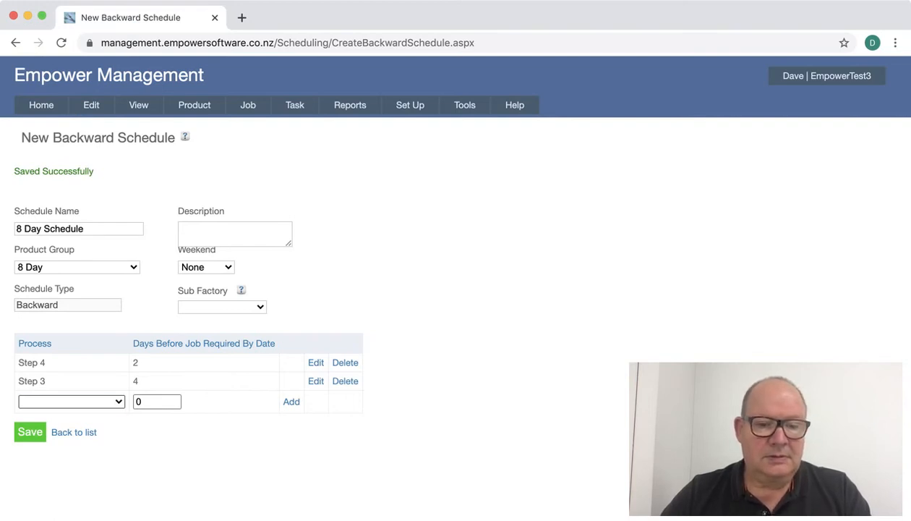
Add the process Step 2 to the schedule at 6 days before the job required by date
{"action": "left_click", "coordinate": [71, 402]}
{"action": "left_click", "coordinate": [156, 402]}
{"action": "key", "text": "BackSpace"}
{"action": "type", "text": "6"}
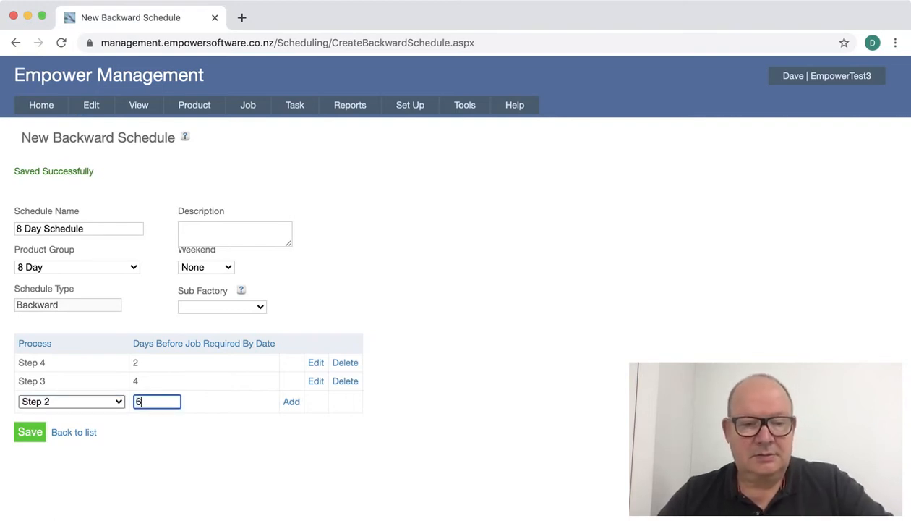
{"action": "left_click", "coordinate": [292, 402]}
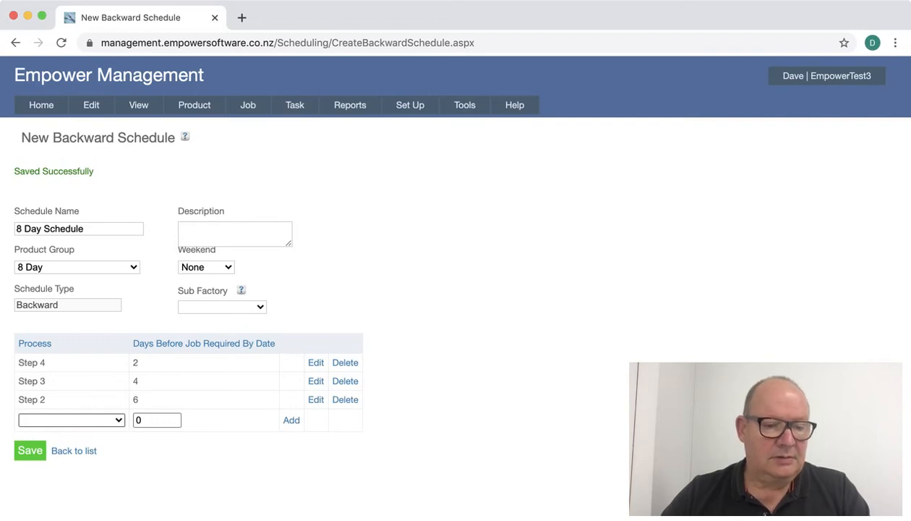
Add the process Step 1 at 8 days before the job required by date and save the schedule
{"action": "left_click", "coordinate": [56, 432]}
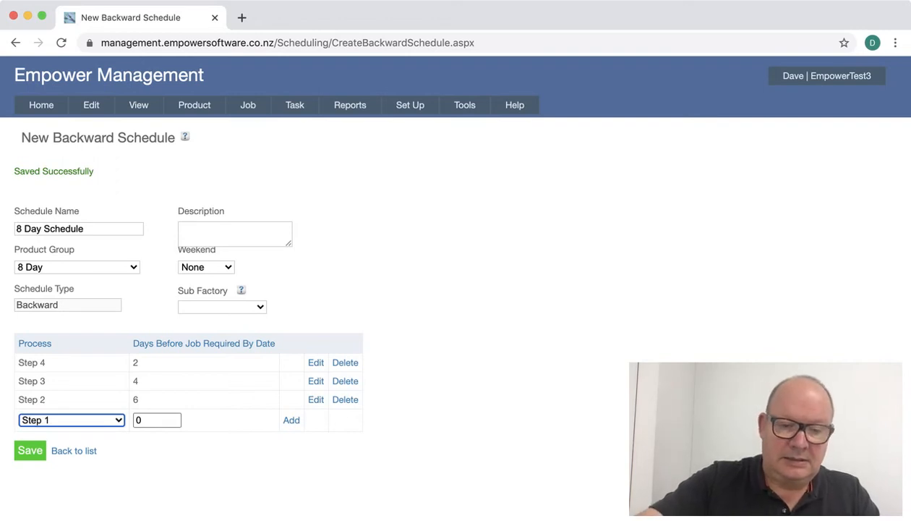
{"action": "key", "text": "Tab"}
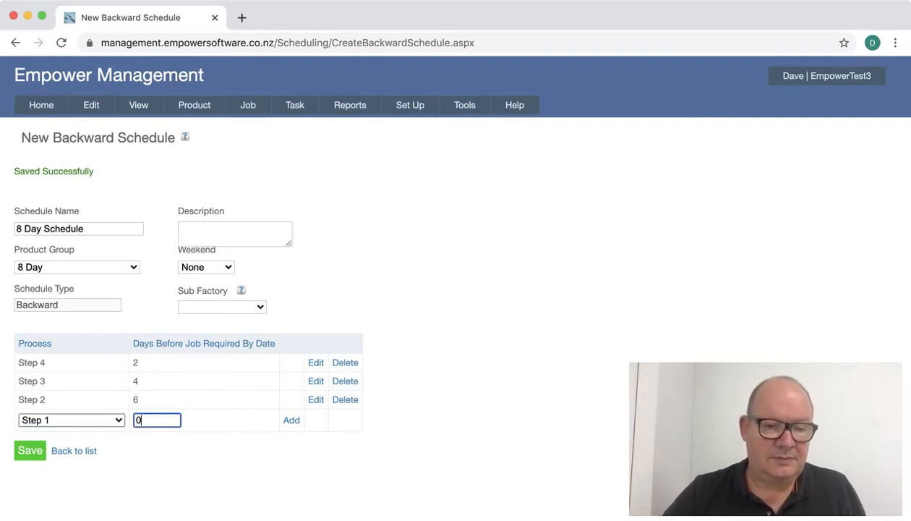
{"action": "type", "text": "8"}
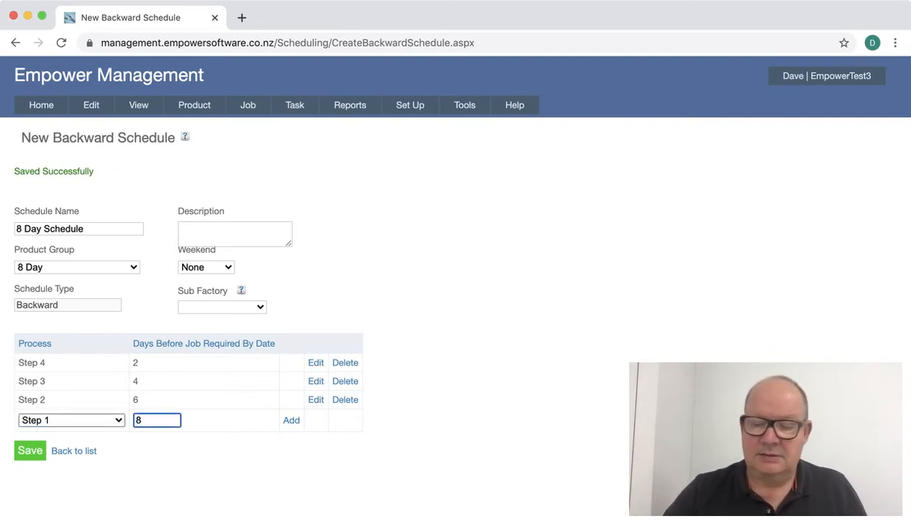
{"action": "left_click", "coordinate": [292, 420]}
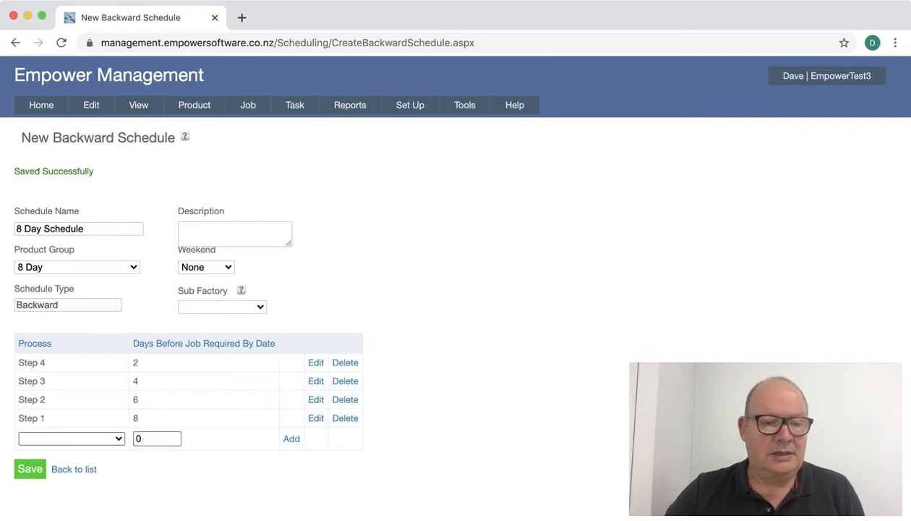
{"action": "left_click", "coordinate": [30, 468]}
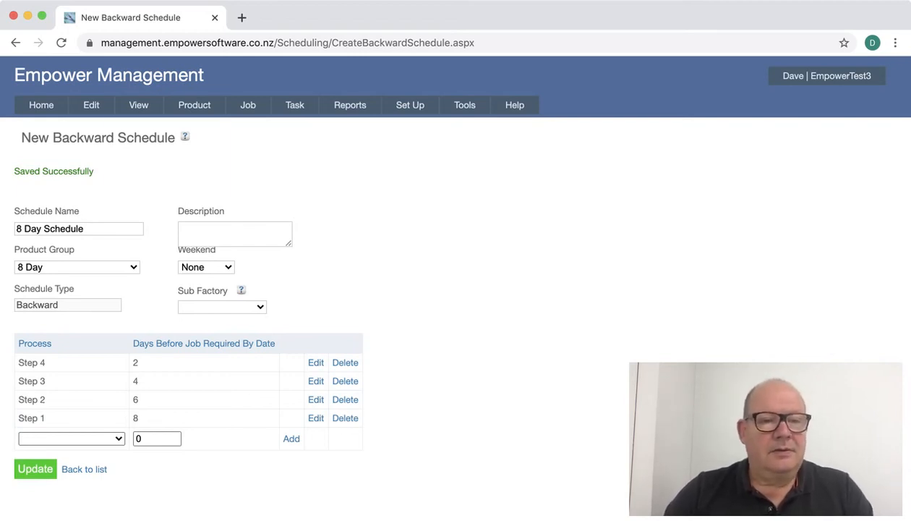
Update the schedule in the scheduling view and display its calendar for July 2020
{"action": "mouse_move", "coordinate": [138, 104]}
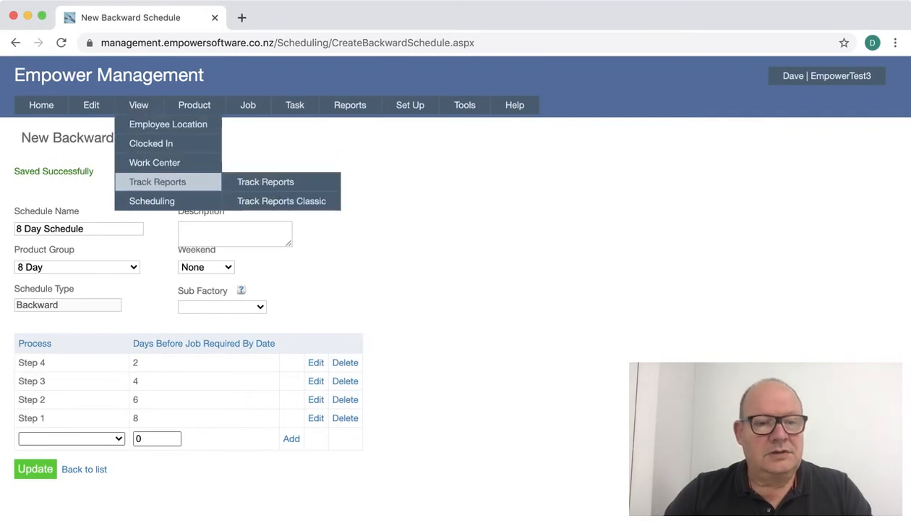
{"action": "mouse_move", "coordinate": [152, 201]}
{"action": "left_click", "coordinate": [256, 201]}
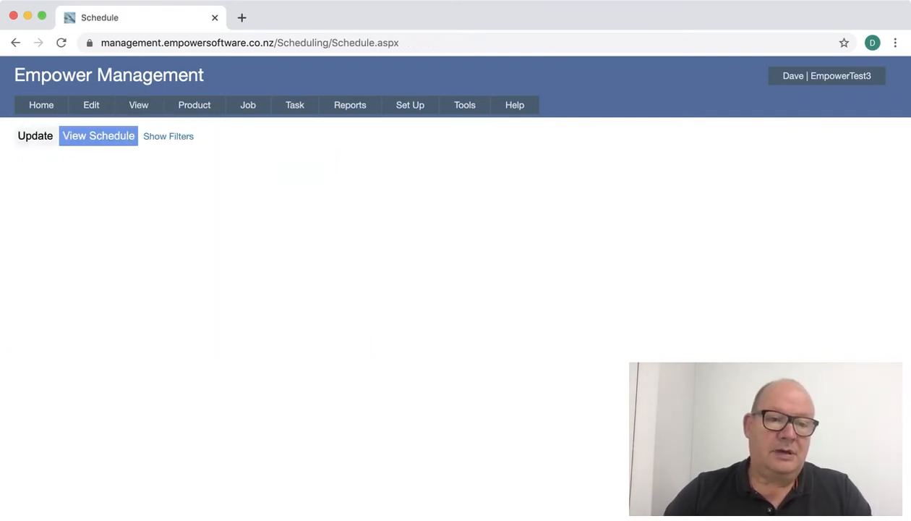
{"action": "left_click", "coordinate": [35, 136]}
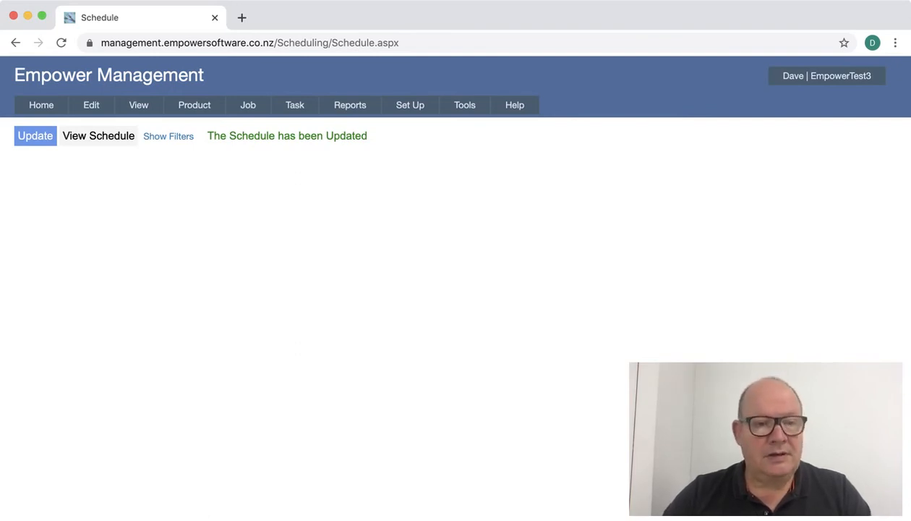
{"action": "left_click", "coordinate": [98, 136]}
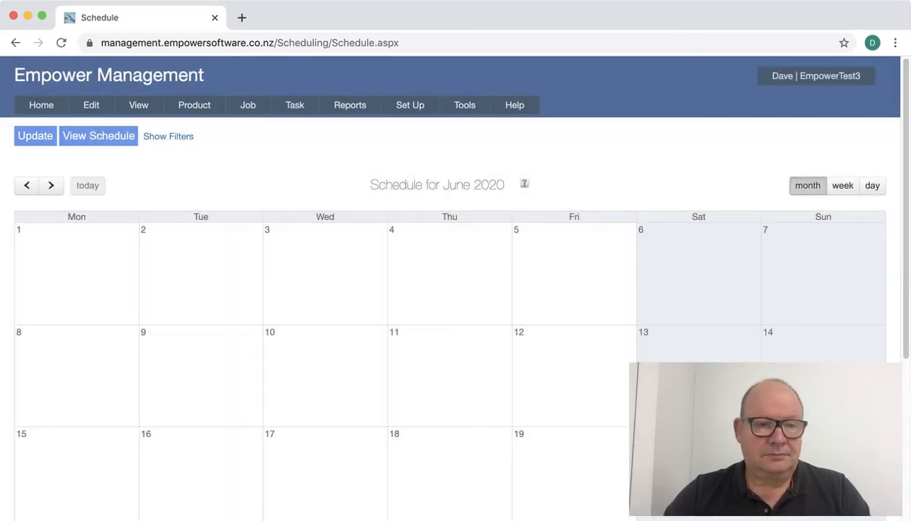
{"action": "left_click", "coordinate": [50, 185]}
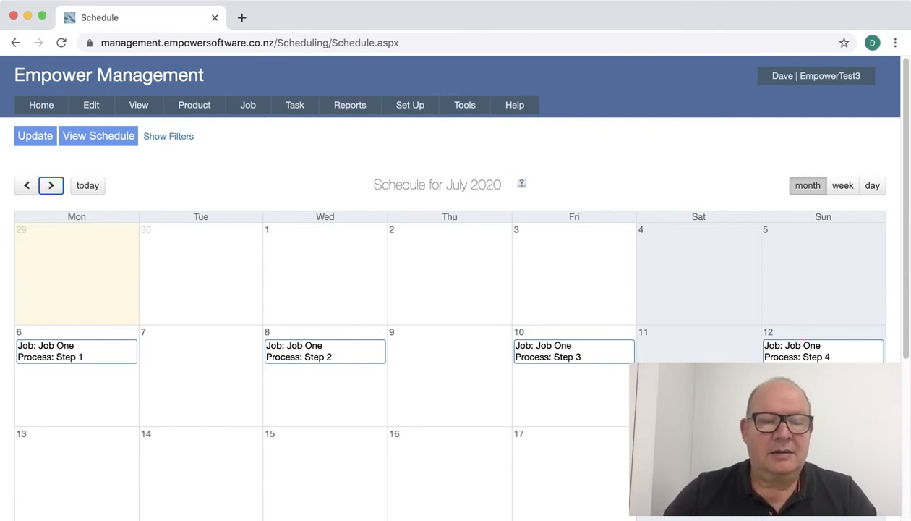
Open Job One for editing, set its Job Required By date to 13/07/2020, and save the job
{"action": "mouse_move", "coordinate": [248, 105]}
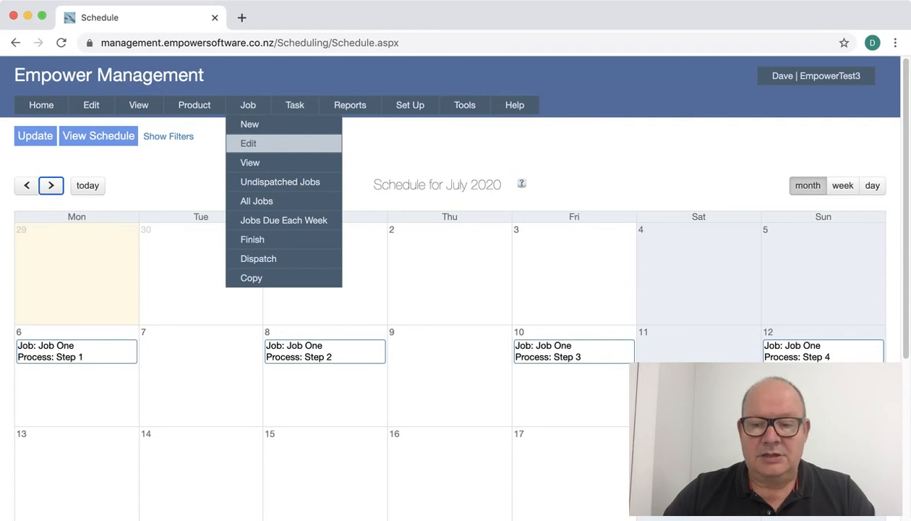
{"action": "left_click", "coordinate": [248, 143]}
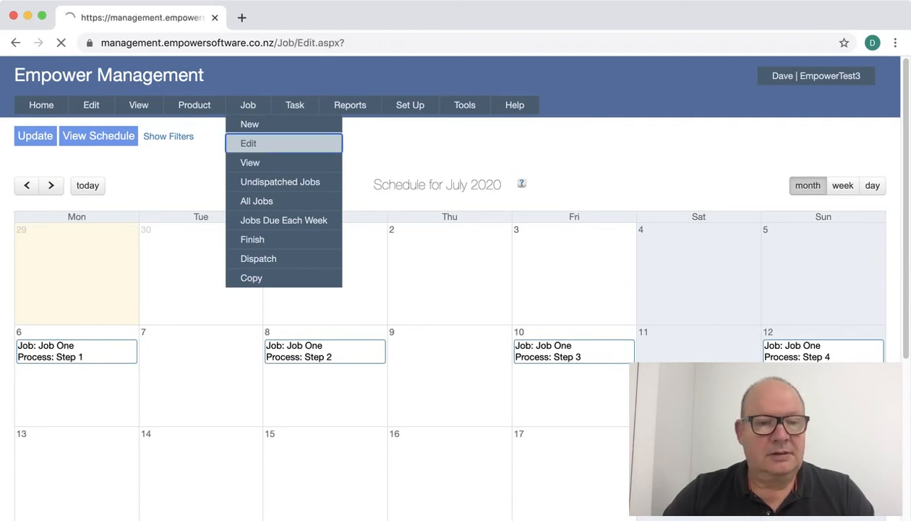
{"action": "left_click", "coordinate": [80, 193]}
{"action": "scroll", "coordinate": [80, 351], "scroll_direction": "down", "scroll_amount": 20}
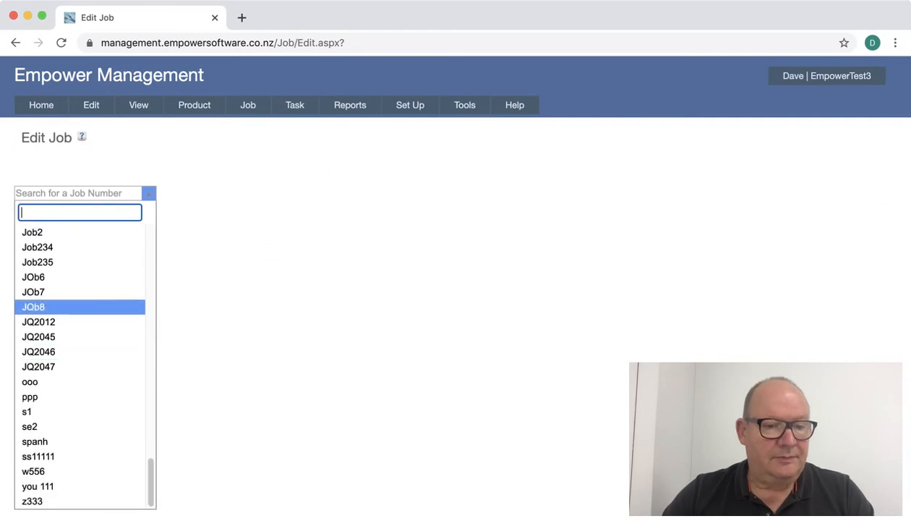
{"action": "scroll", "coordinate": [80, 288], "scroll_direction": "up", "scroll_amount": 2}
{"action": "scroll", "coordinate": [79, 288], "scroll_direction": "up", "scroll_amount": 1}
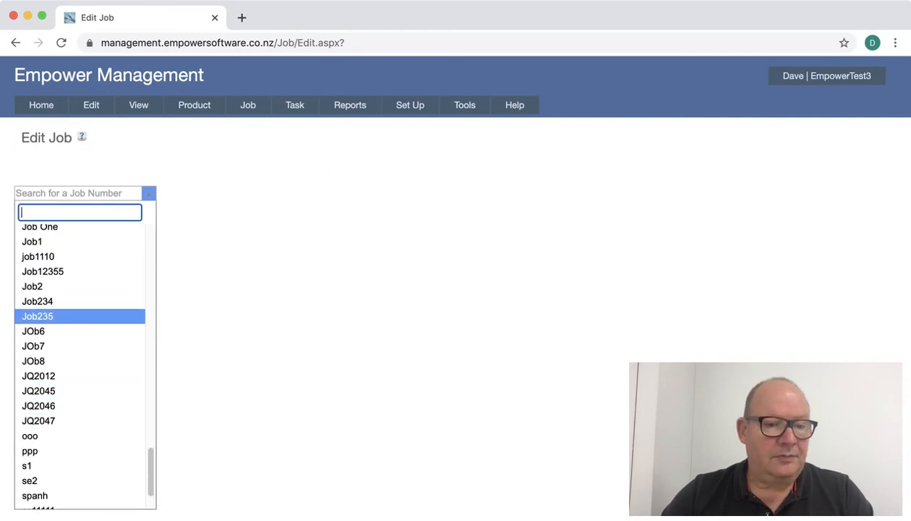
{"action": "left_click", "coordinate": [80, 225]}
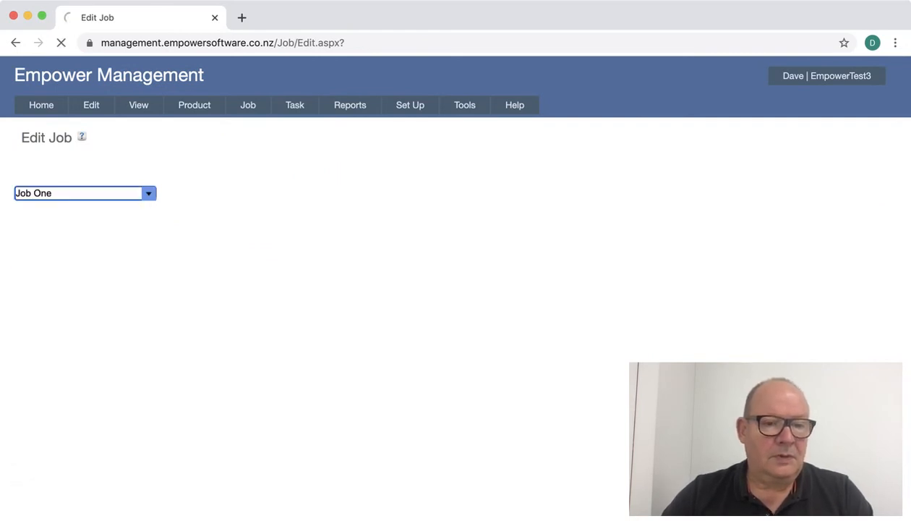
{"action": "left_click", "coordinate": [35, 374]}
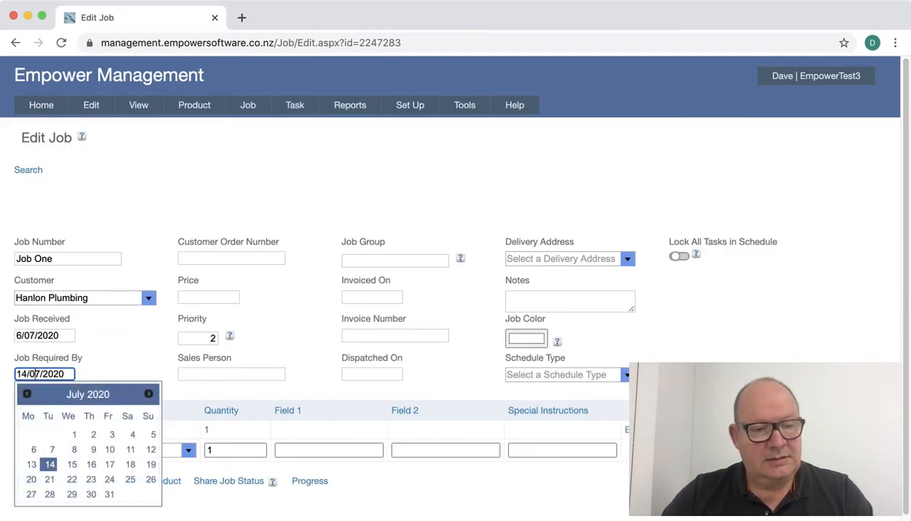
{"action": "left_click", "coordinate": [31, 463]}
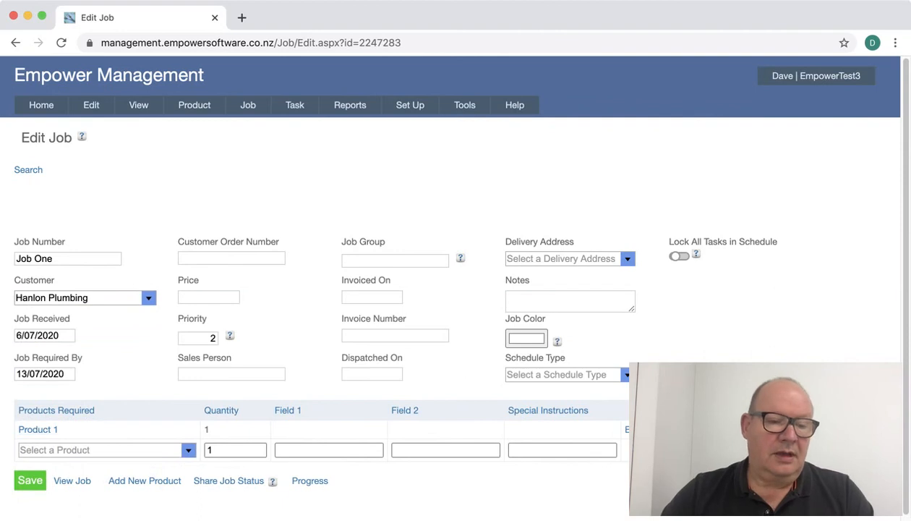
{"action": "left_click", "coordinate": [30, 480]}
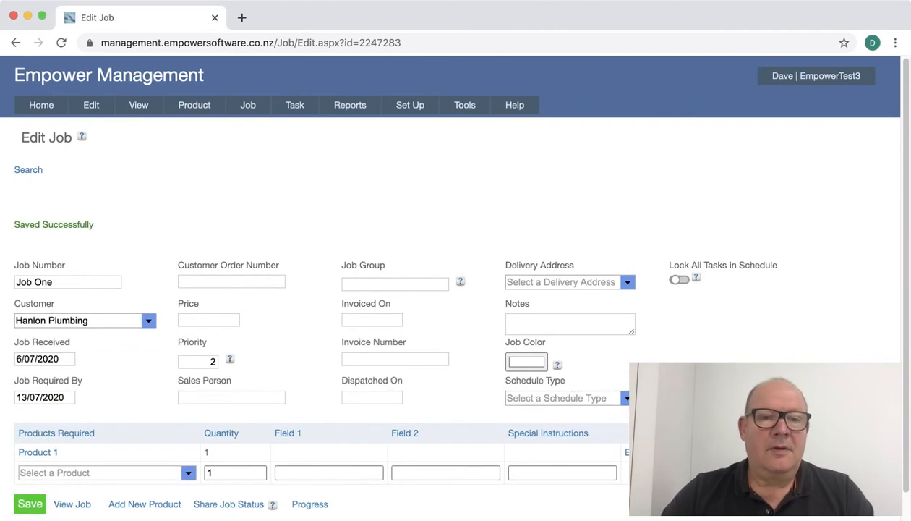
Update the production schedule and display its monthly calendar for July 2020
{"action": "mouse_move", "coordinate": [138, 106]}
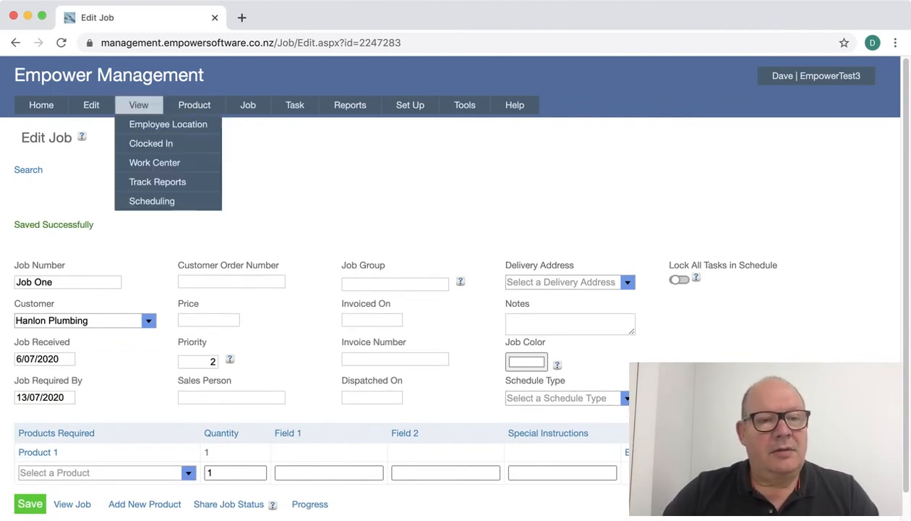
{"action": "mouse_move", "coordinate": [152, 202]}
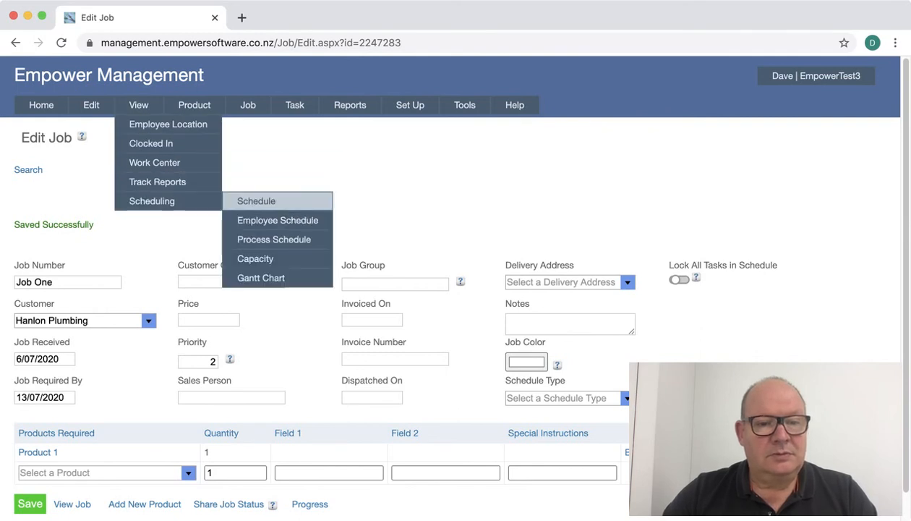
{"action": "left_click", "coordinate": [256, 201]}
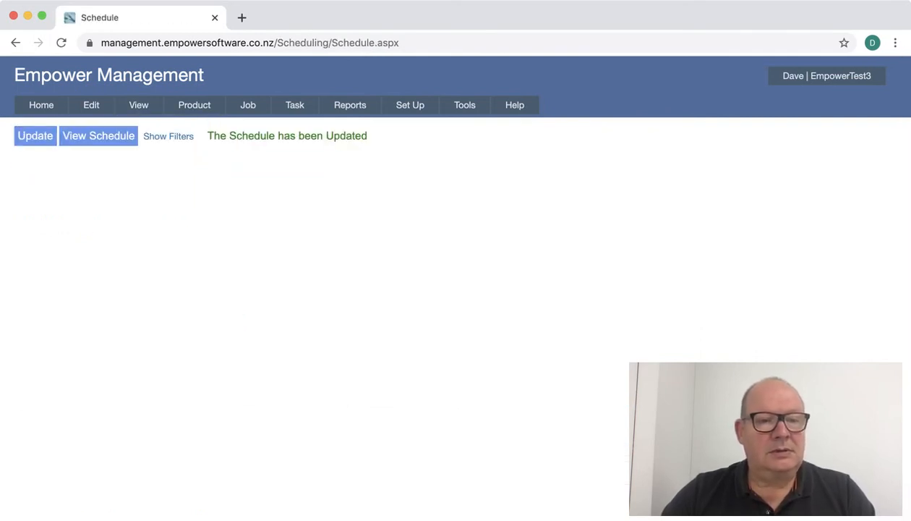
{"action": "left_click", "coordinate": [98, 136]}
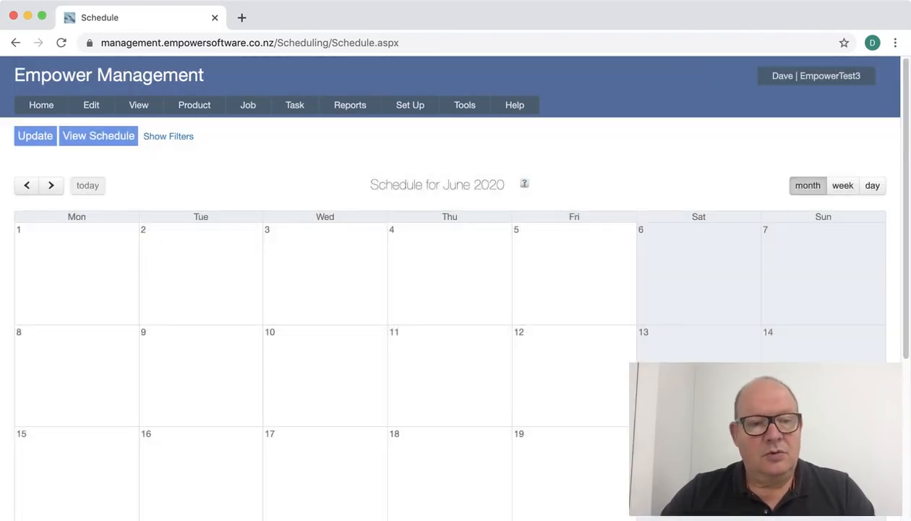
{"action": "left_click", "coordinate": [51, 185]}
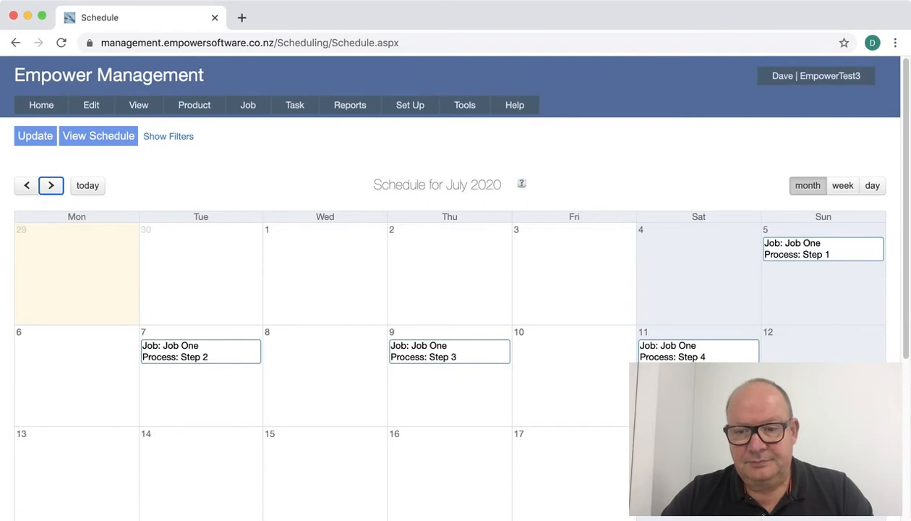
{"action": "scroll", "coordinate": [455, 289], "scroll_direction": "down", "scroll_amount": 3}
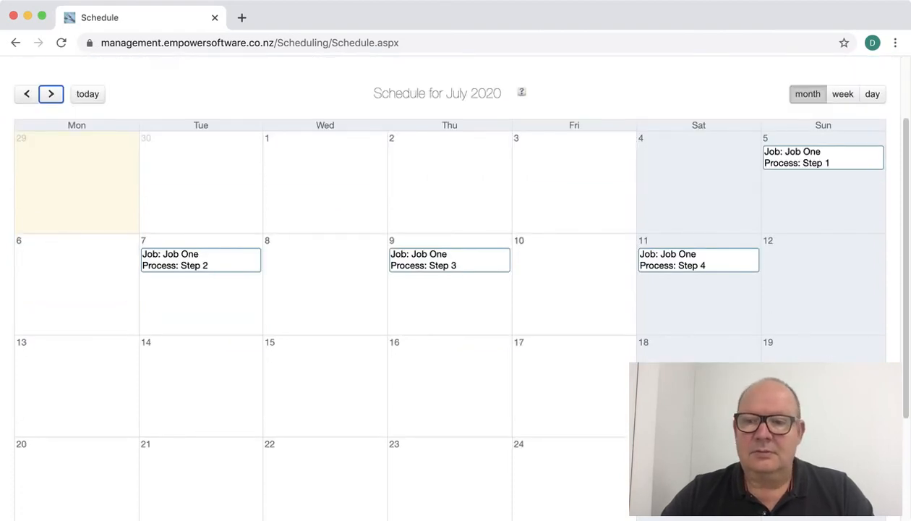
{"action": "left_click", "coordinate": [450, 386]}
{"action": "left_click_drag", "start_coordinate": [450, 386], "coordinate": [325, 386]}
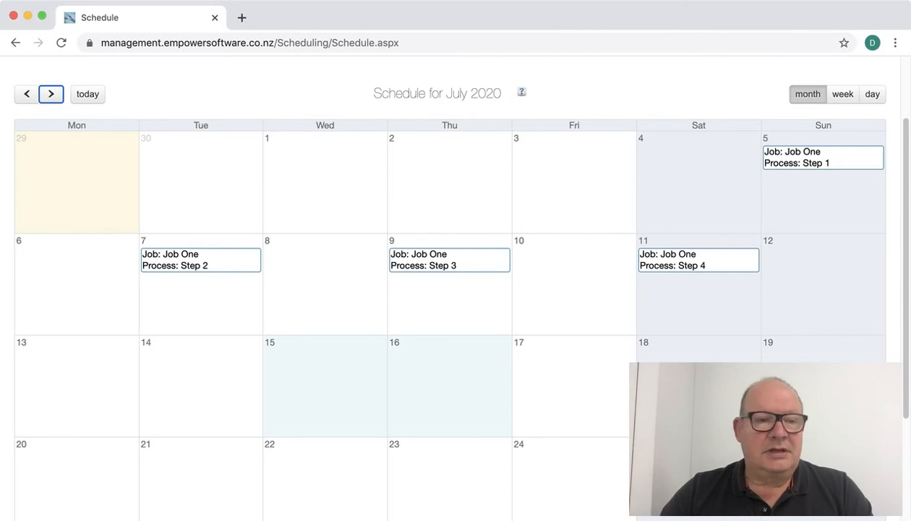
{"action": "left_click", "coordinate": [77, 183]}
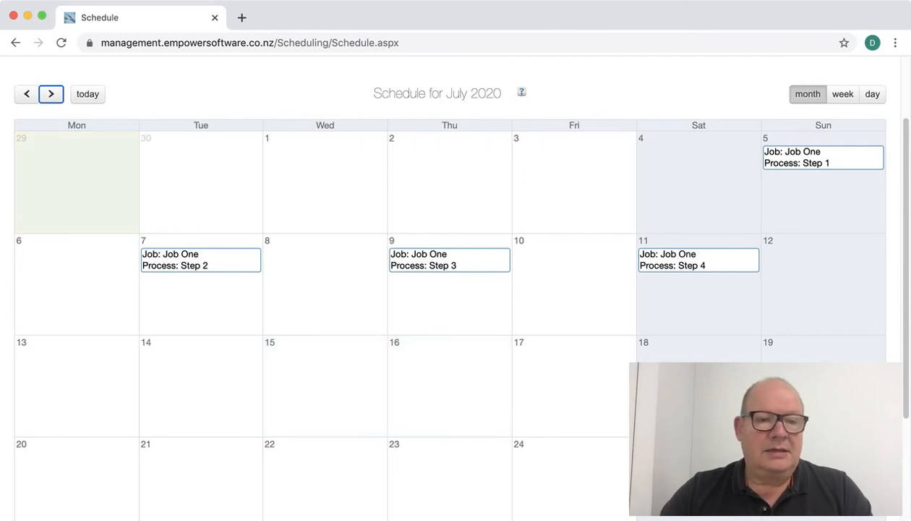
Try moving Job One's Step 2 task to 8 July in the calendar, and return it to 7 July
{"action": "left_click", "coordinate": [202, 260]}
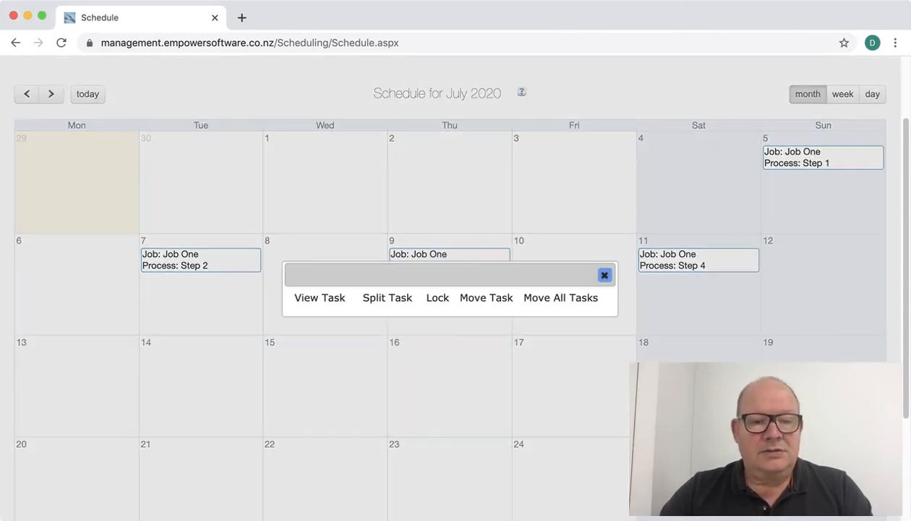
{"action": "left_click", "coordinate": [605, 275]}
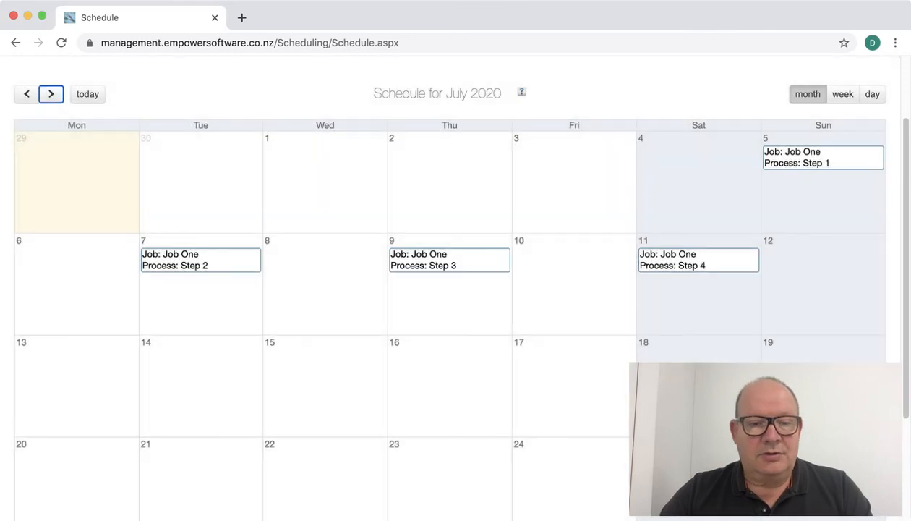
{"action": "left_click_drag", "start_coordinate": [201, 260], "coordinate": [326, 257]}
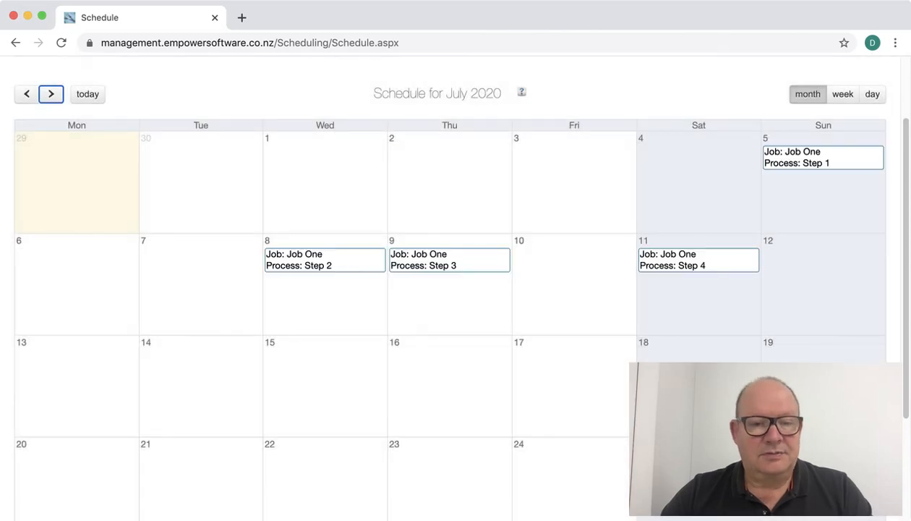
{"action": "left_click_drag", "start_coordinate": [326, 260], "coordinate": [201, 261]}
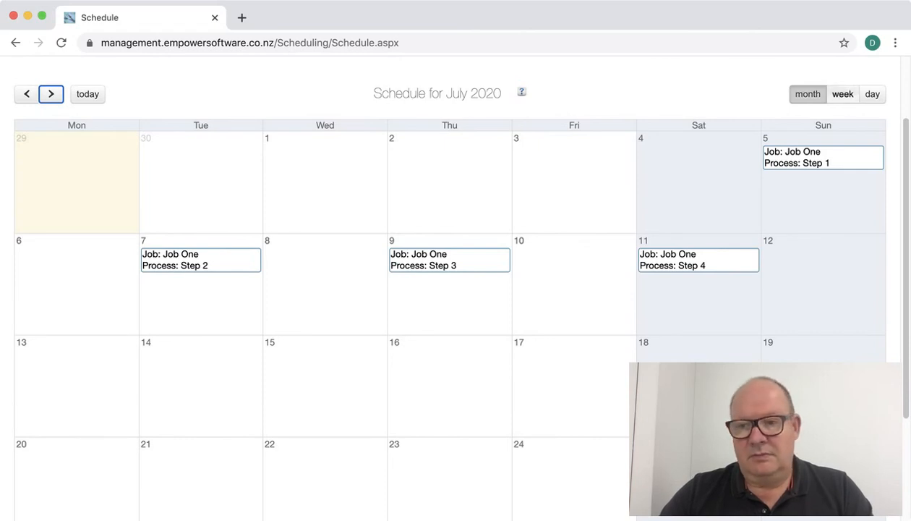
Show the schedule by week and check the weeks of 29 June to 5 July and 6 to 12 July
{"action": "left_click", "coordinate": [842, 94]}
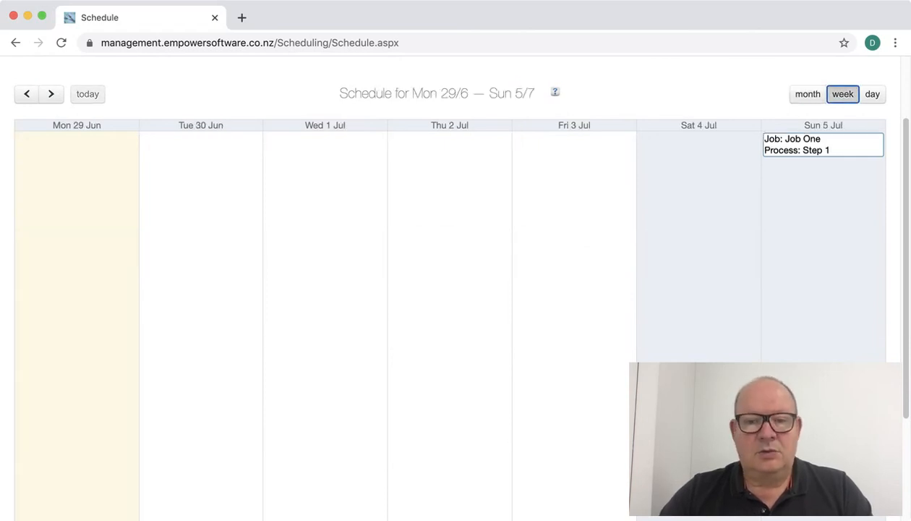
{"action": "left_click", "coordinate": [51, 94]}
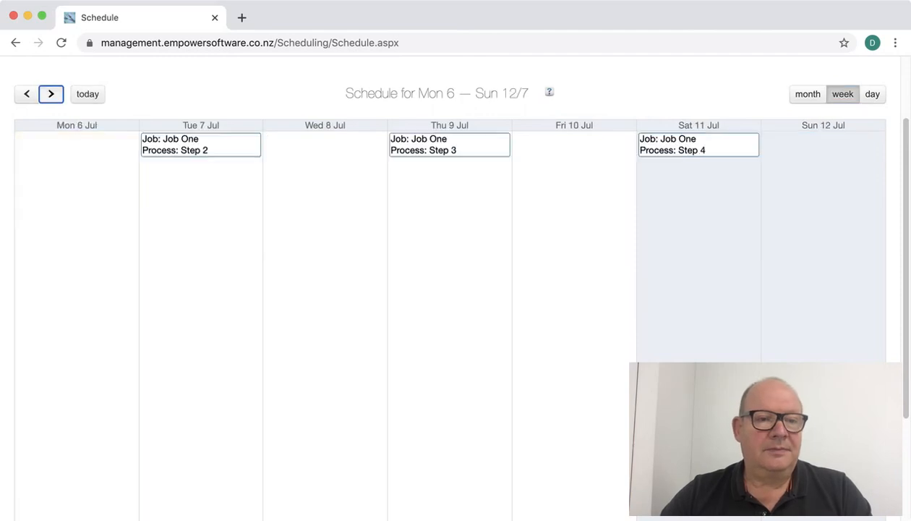
{"action": "left_click", "coordinate": [26, 94]}
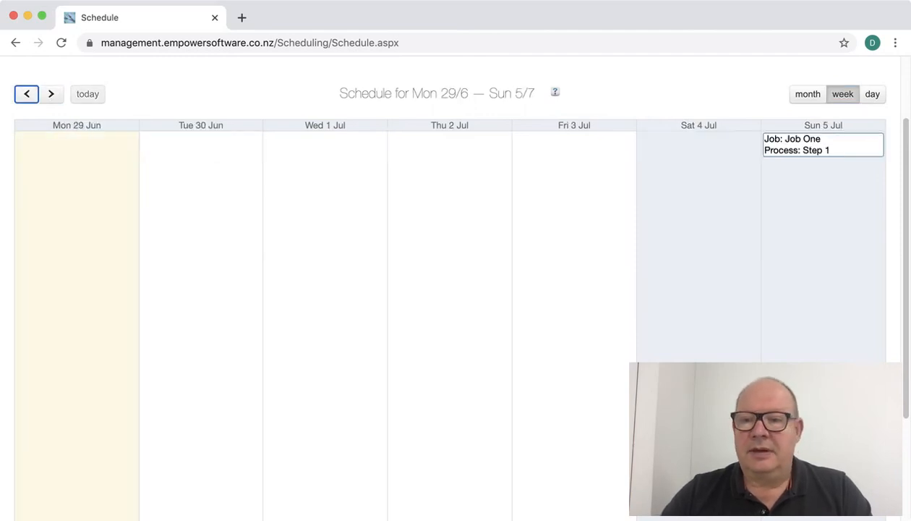
Return to the July 2020 month calendar and move Job One's Step 1 task to Monday 6 July
{"action": "left_click", "coordinate": [808, 94]}
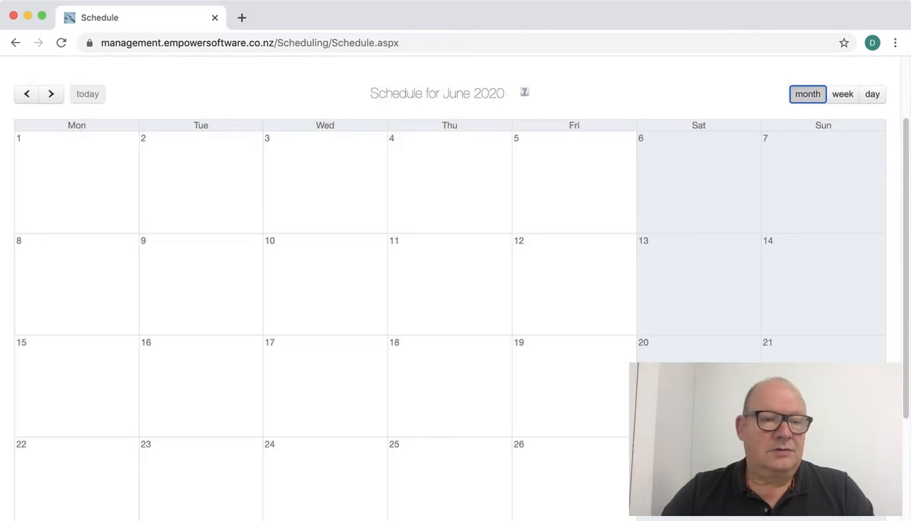
{"action": "left_click", "coordinate": [50, 94]}
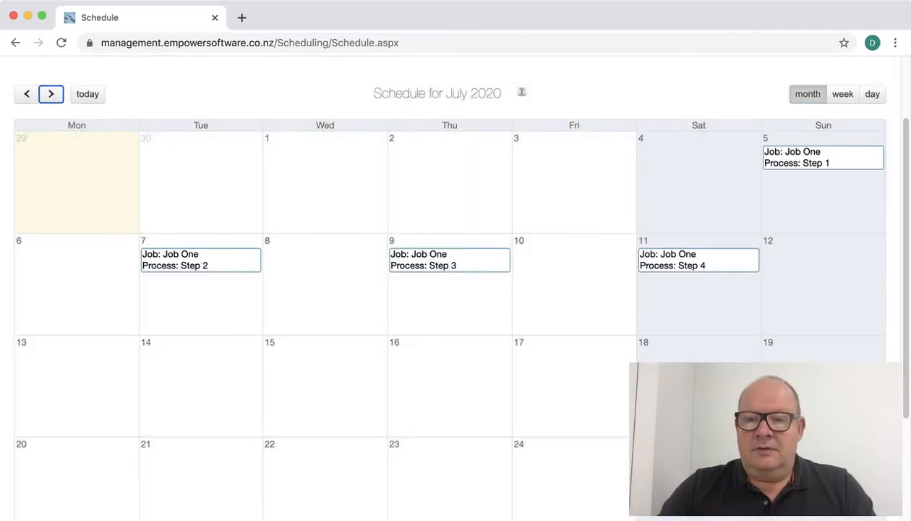
{"action": "left_click_drag", "start_coordinate": [810, 158], "coordinate": [51, 253]}
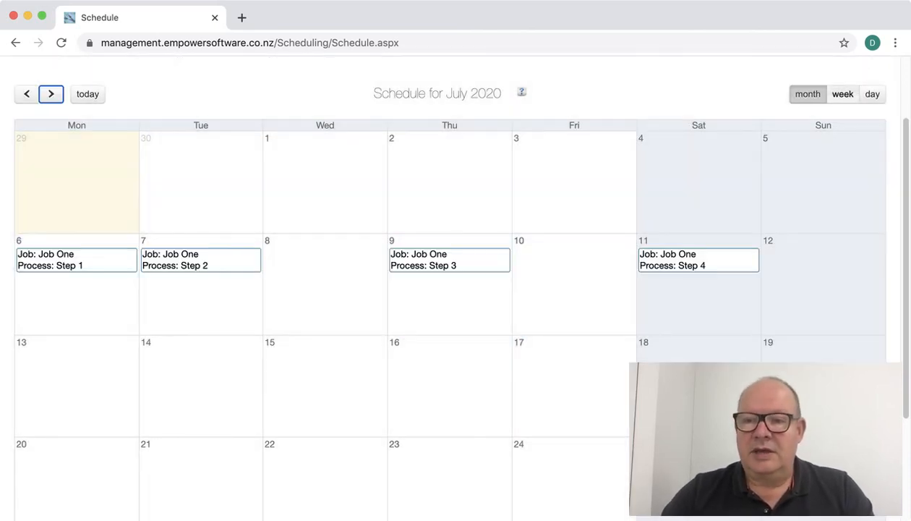
Review Job One's rescheduled tasks in the weekly calendar for 6 to 12 July, comparing with the preceding week
{"action": "left_click", "coordinate": [843, 94]}
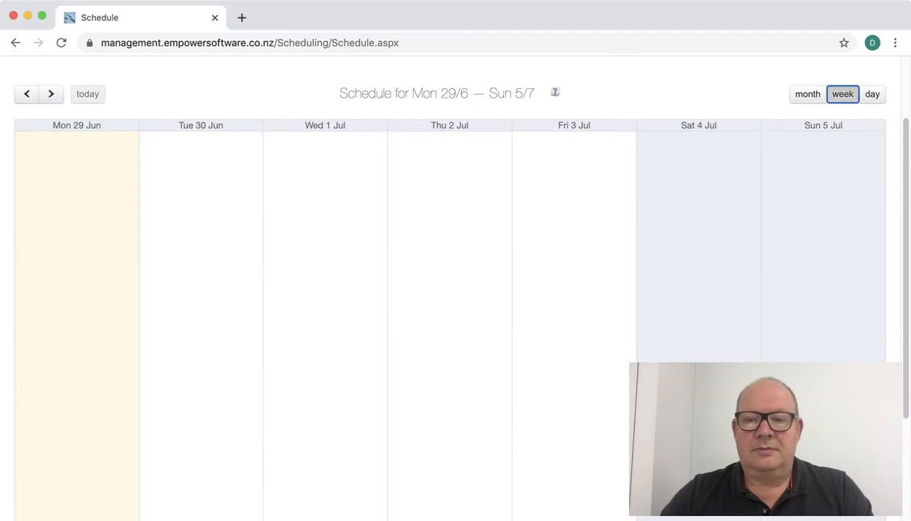
{"action": "left_click", "coordinate": [51, 94]}
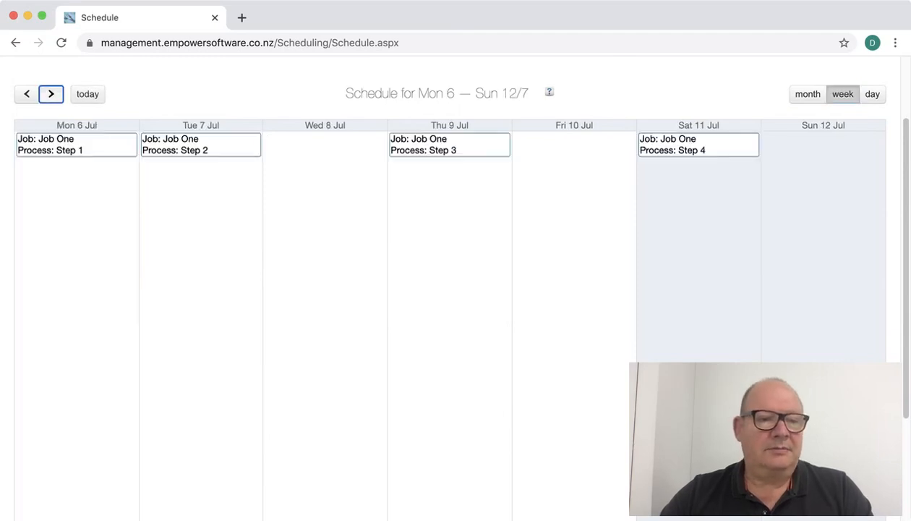
{"action": "mouse_move", "coordinate": [206, 145]}
{"action": "left_mouse_down"}
{"action": "mouse_move", "coordinate": [317, 148]}
{"action": "mouse_move", "coordinate": [207, 146]}
{"action": "left_mouse_up"}
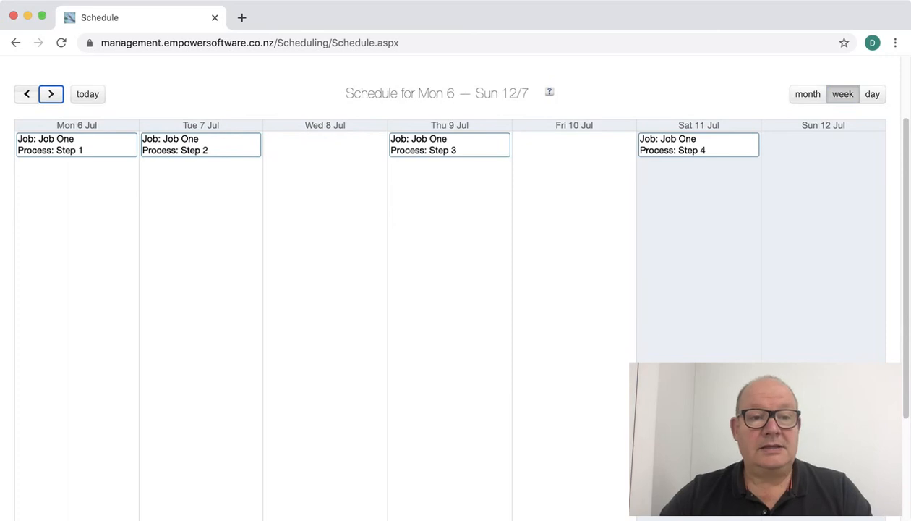
{"action": "left_click", "coordinate": [27, 95]}
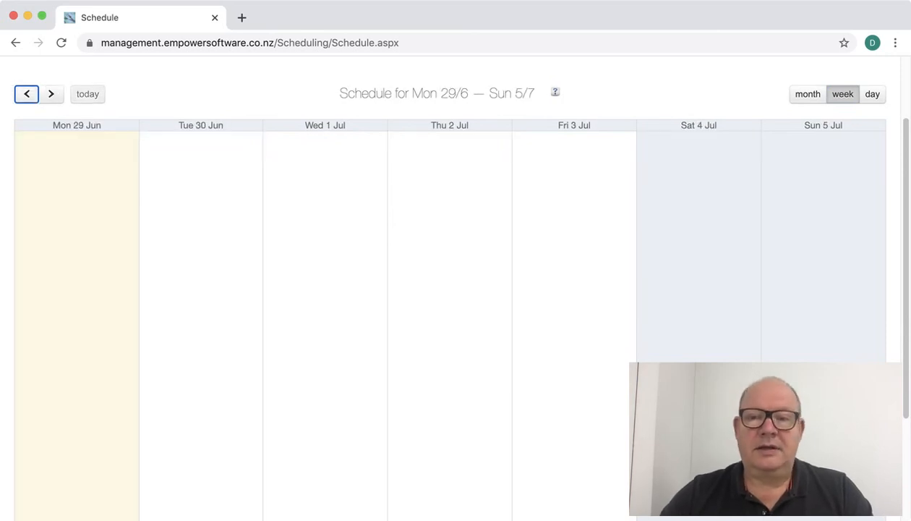
{"action": "left_click", "coordinate": [51, 94]}
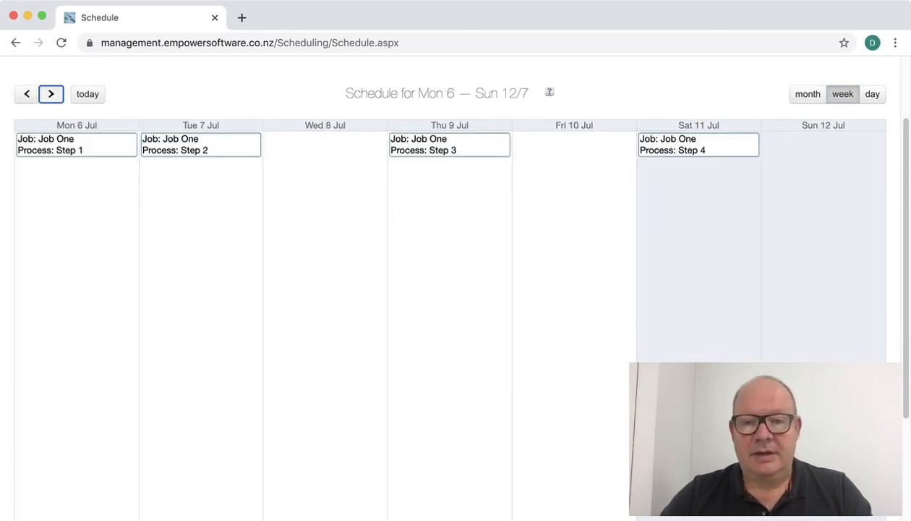